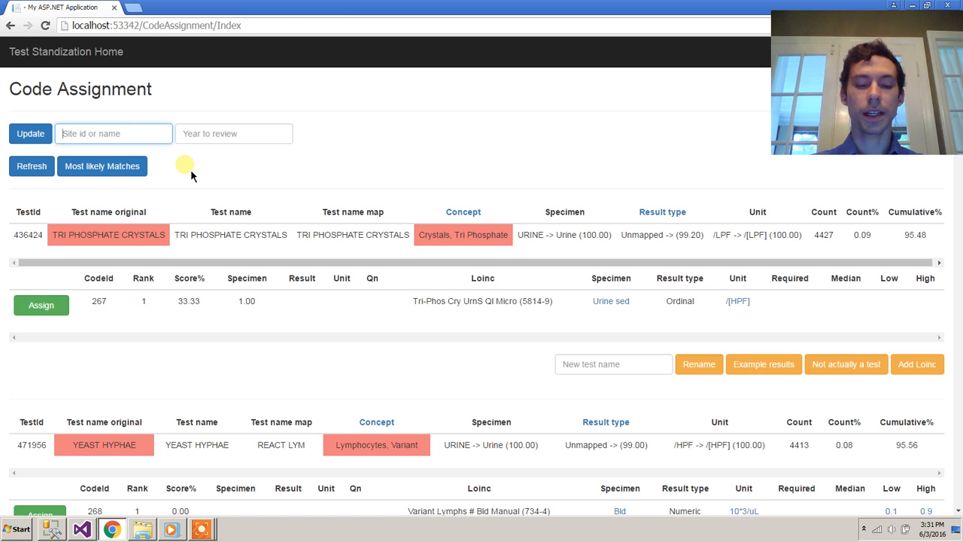
Set the Code Assignment site filter to 689 in place of the Spokane suggestion.
type("spo")
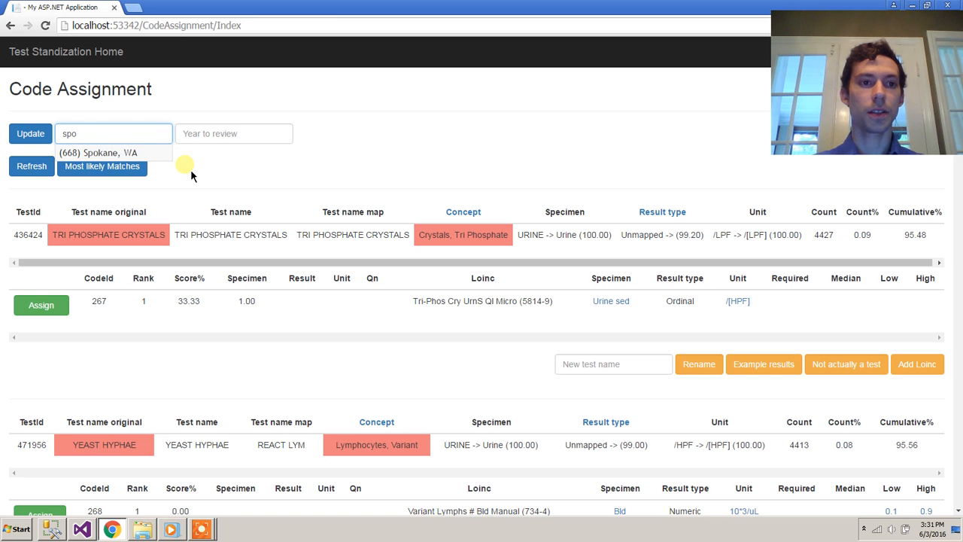
key("Down")
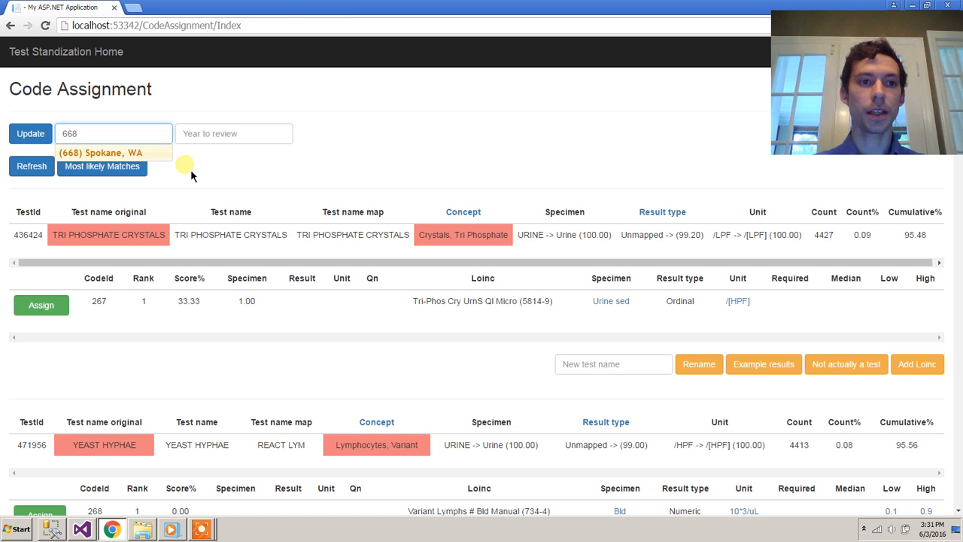
key("Tab")
key("shift+Tab")
key("BackSpace")
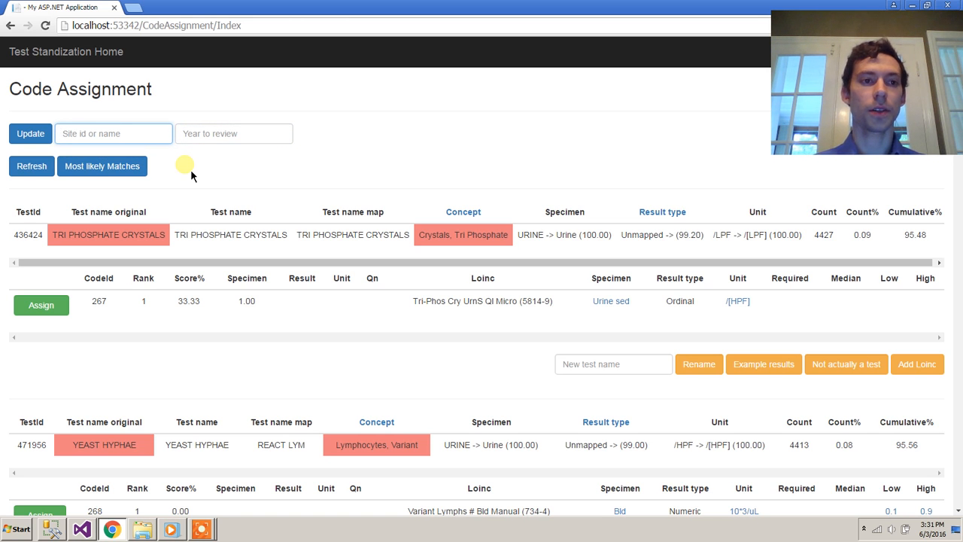
type("68")
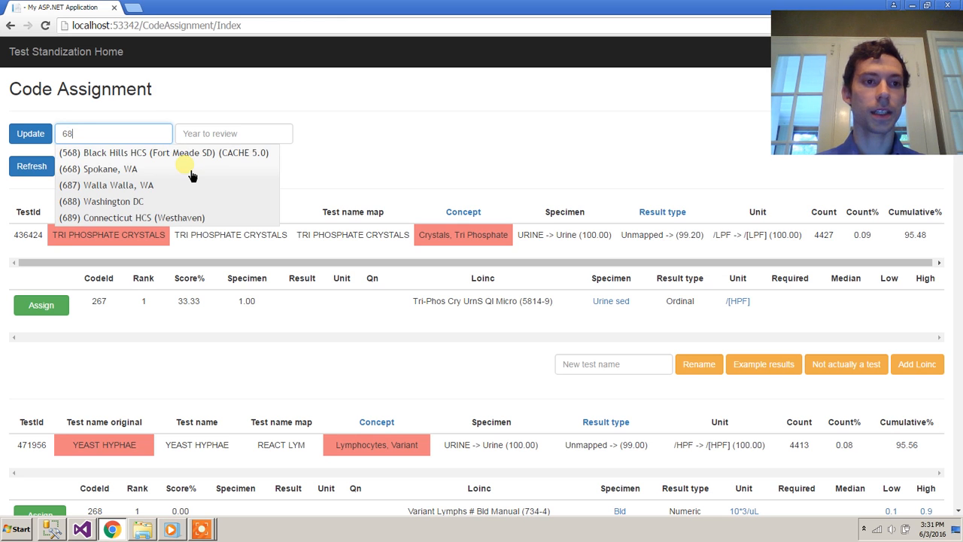
type("9")
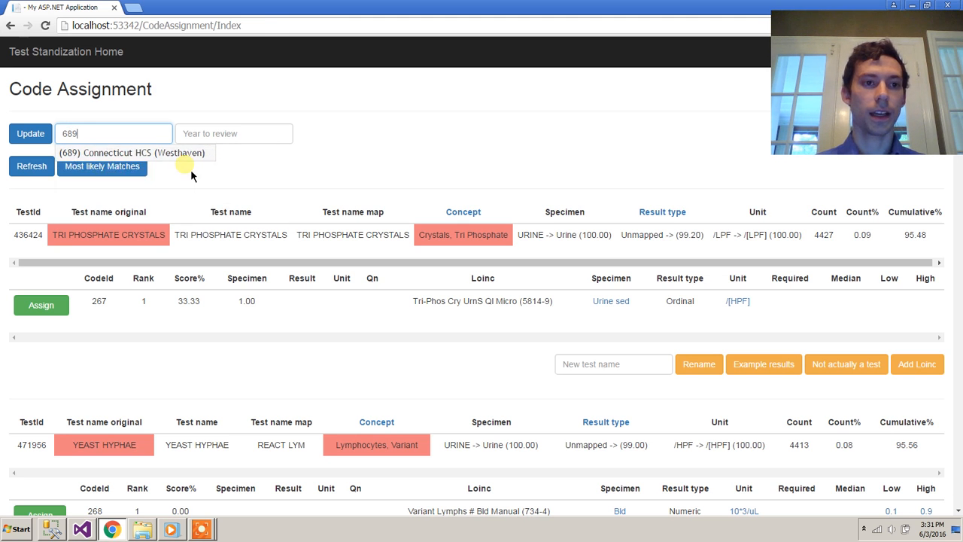
key("Tab")
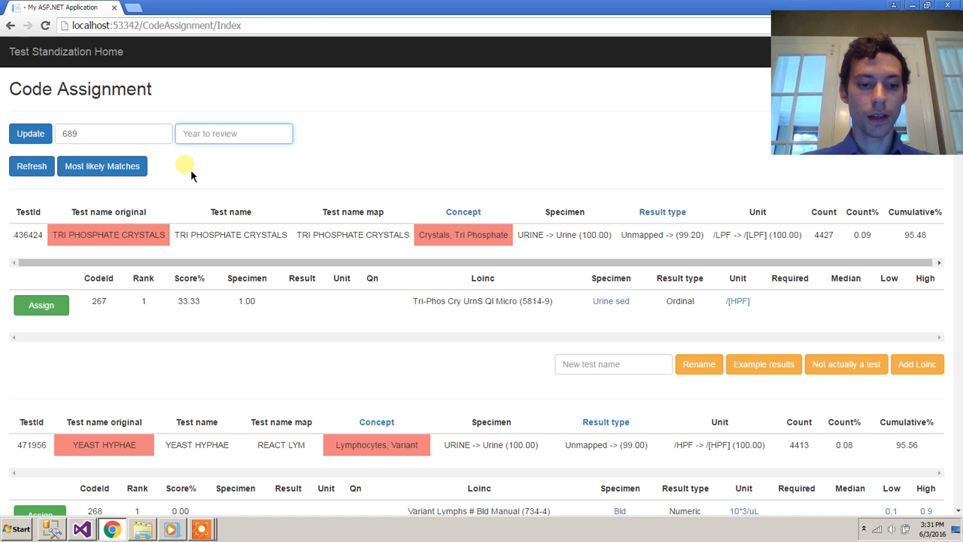
Enter 2005 as the year to review and return to the home page.
type("2005")
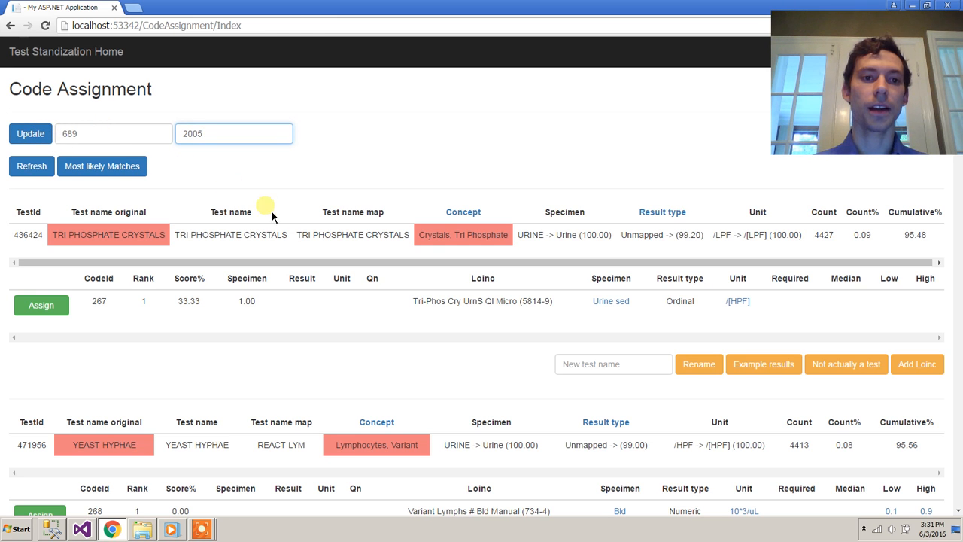
left_click(194, 133)
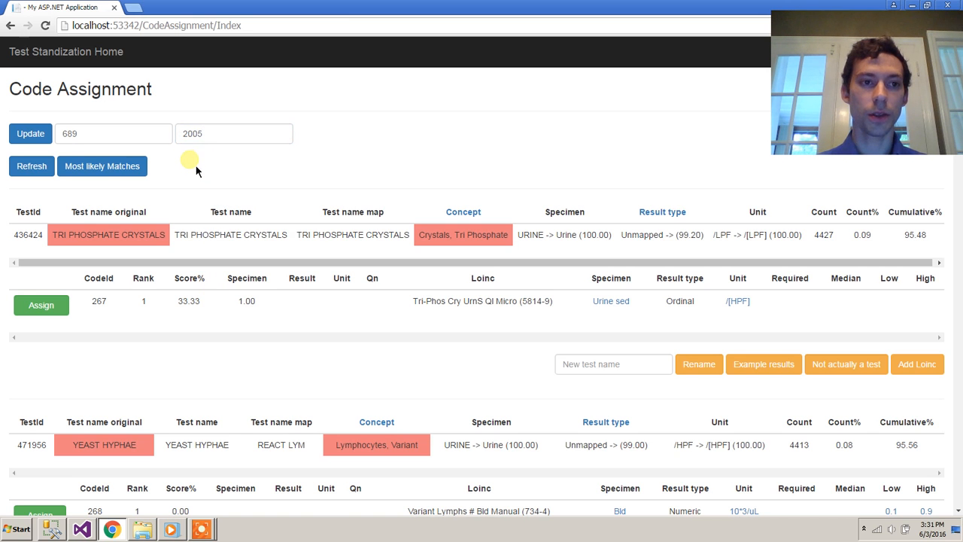
left_click(114, 56)
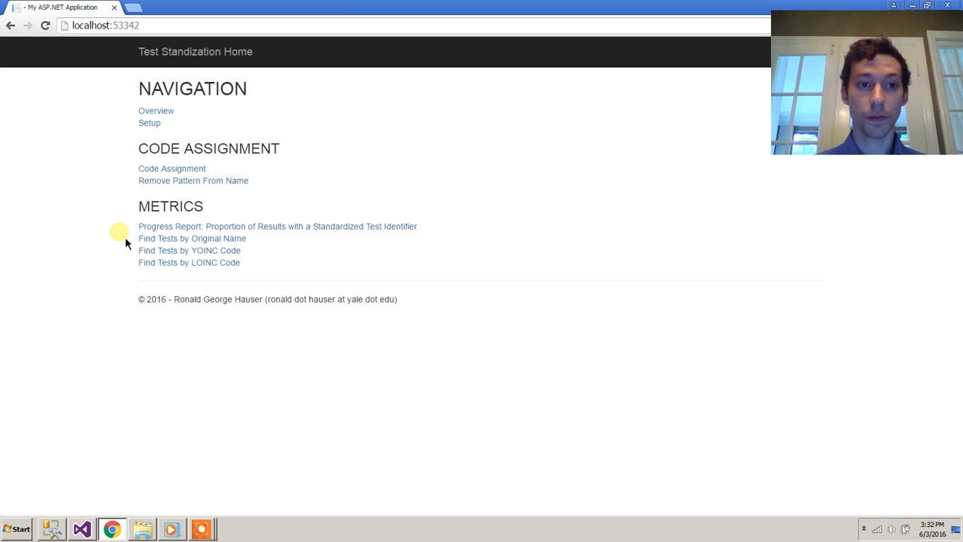
Search Find Tests by Original Name for the site test name 'a1c'.
left_click(178, 240)
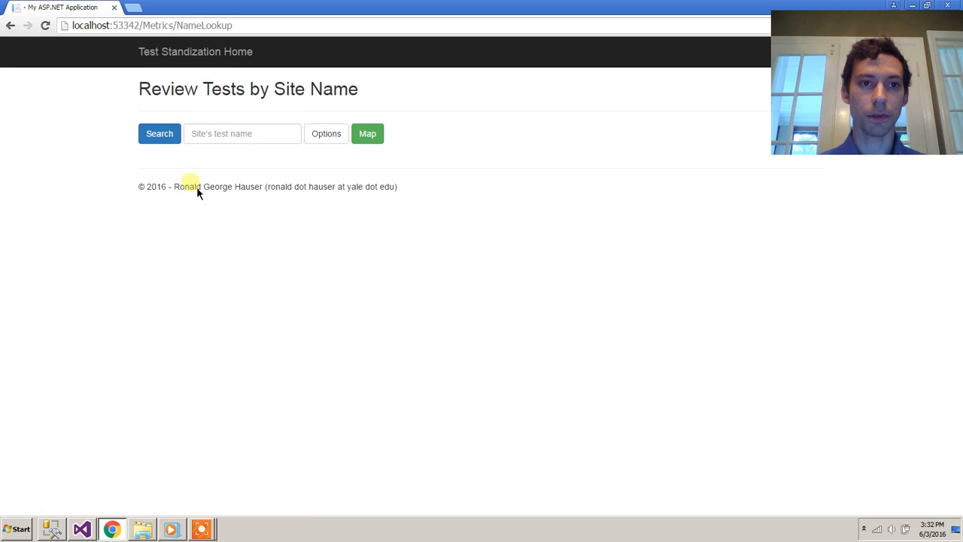
left_click(227, 139)
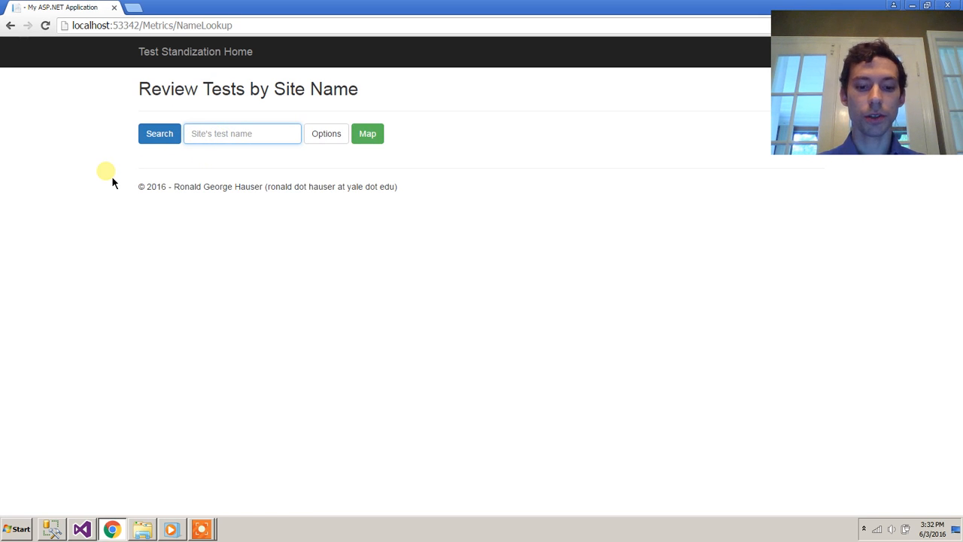
type("a1c")
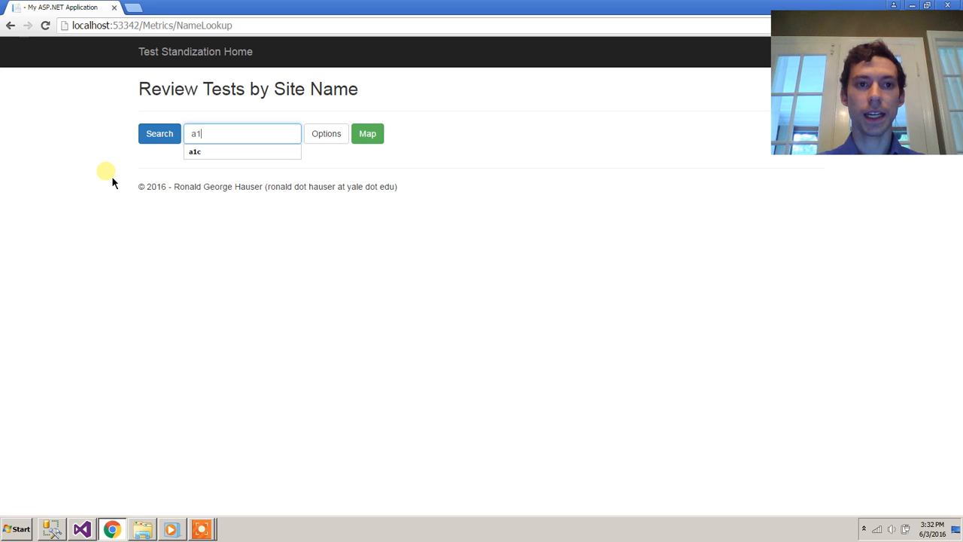
left_click(107, 156)
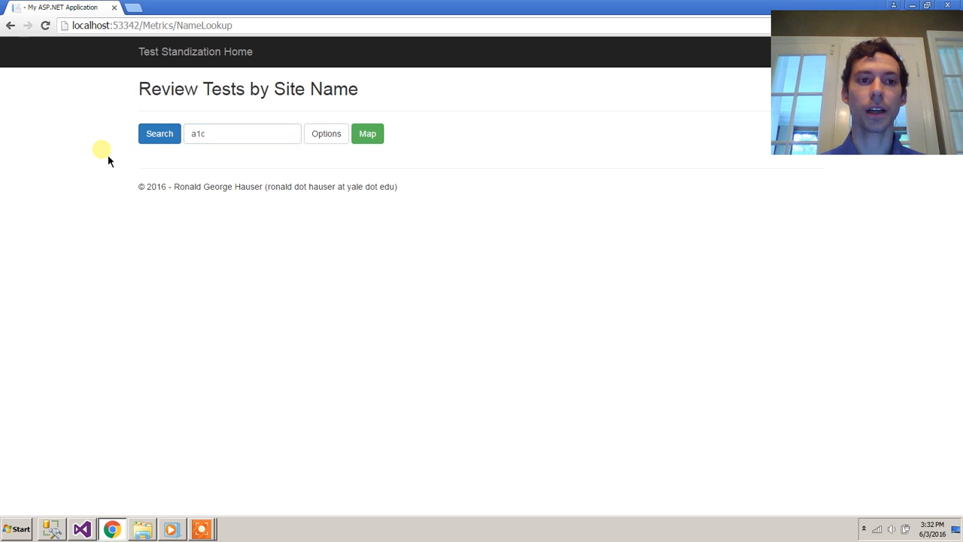
left_click_drag(215, 137, 181, 137)
left_click(121, 148)
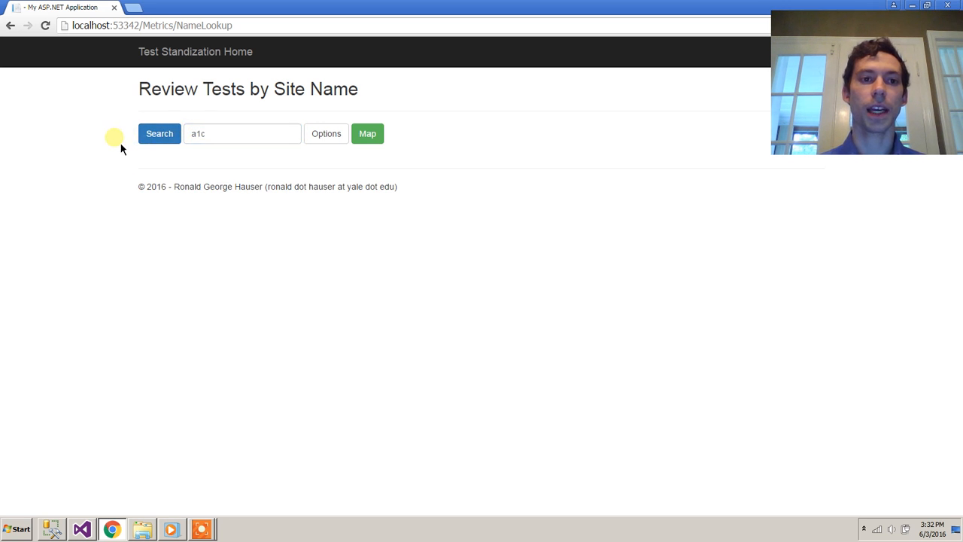
left_click(154, 137)
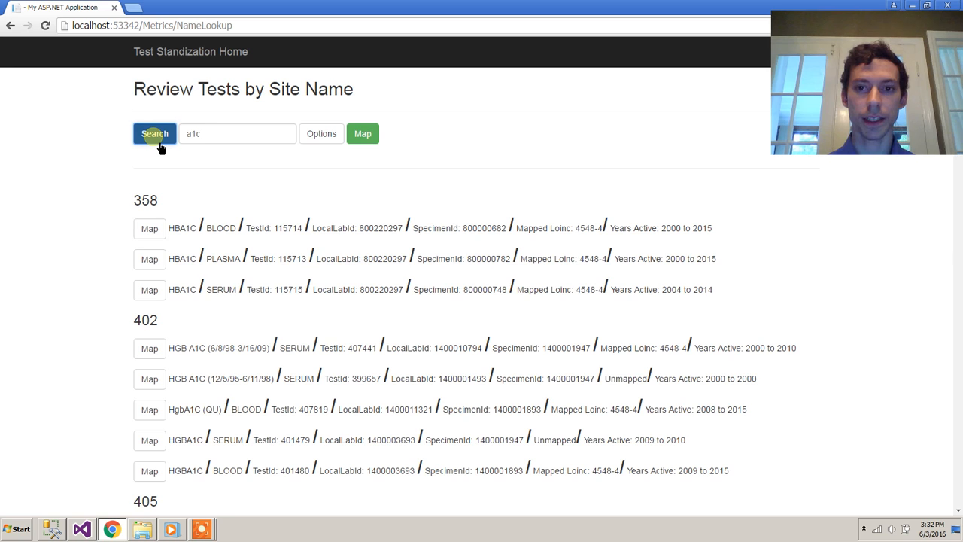
Examine the site 358 heading and the first result's TestId 115714.
left_click(95, 208)
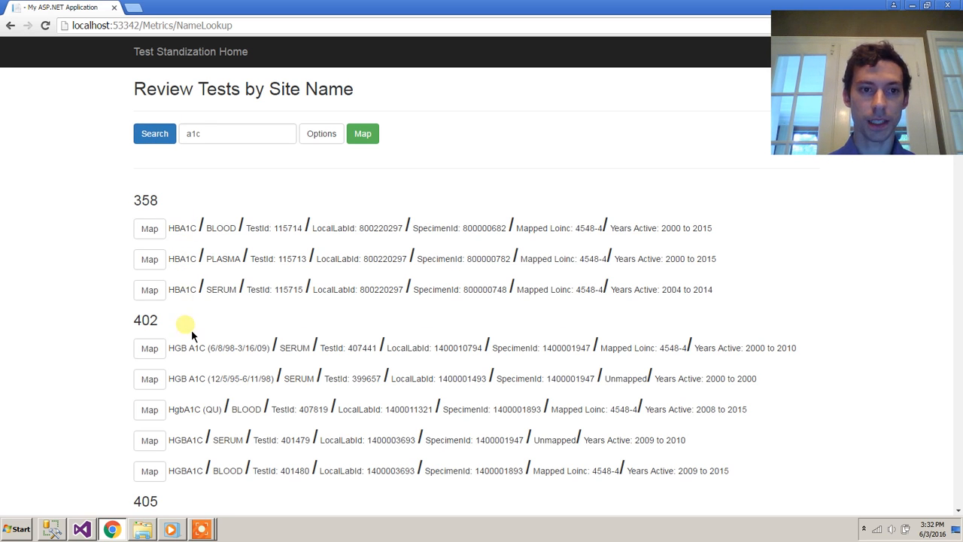
left_click_drag(159, 205, 132, 205)
left_click(113, 262)
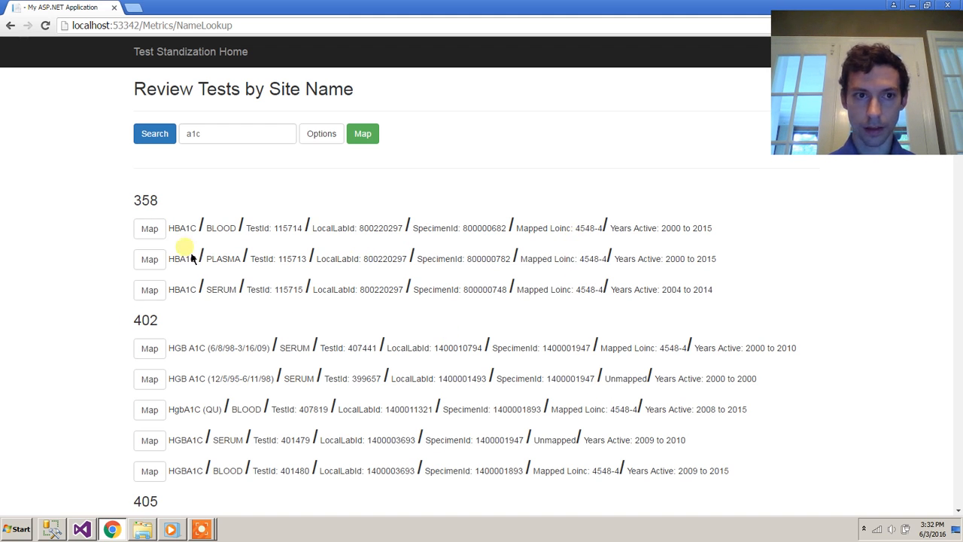
left_click_drag(170, 232, 310, 231)
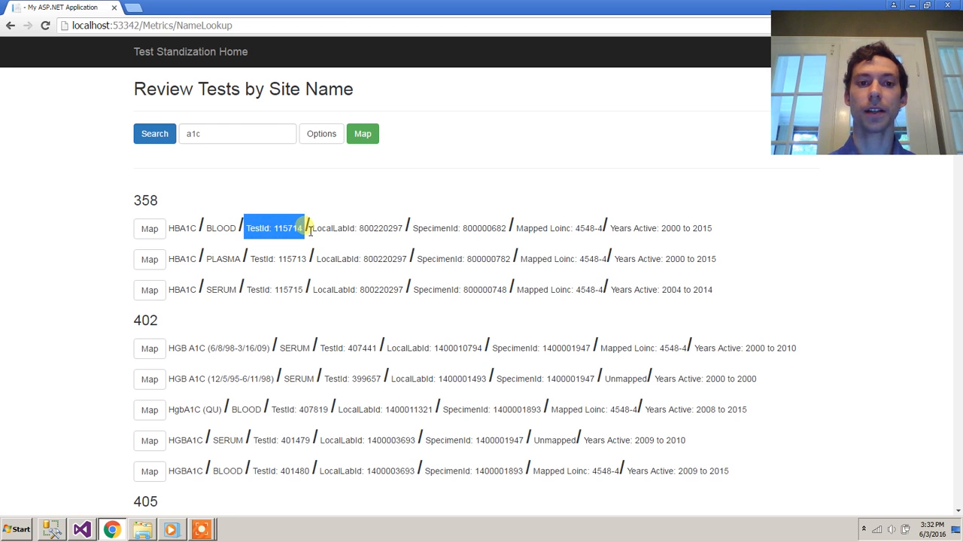
left_click(263, 230)
Review the first result's LocalLabId, SpecimenId, LOINC 4548-4 and HBA1C name, then unmapped test 399657.
left_click_drag(319, 231, 407, 233)
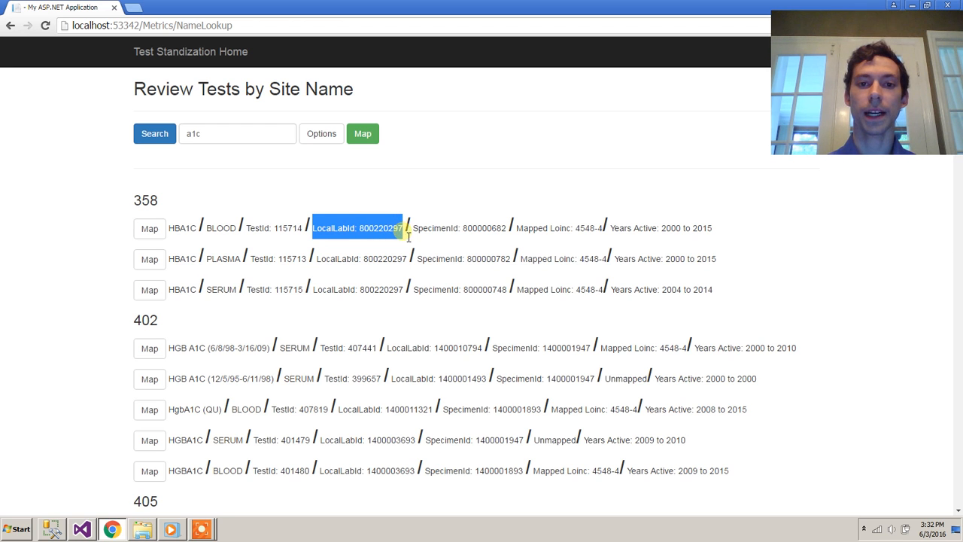
left_click_drag(412, 226, 509, 230)
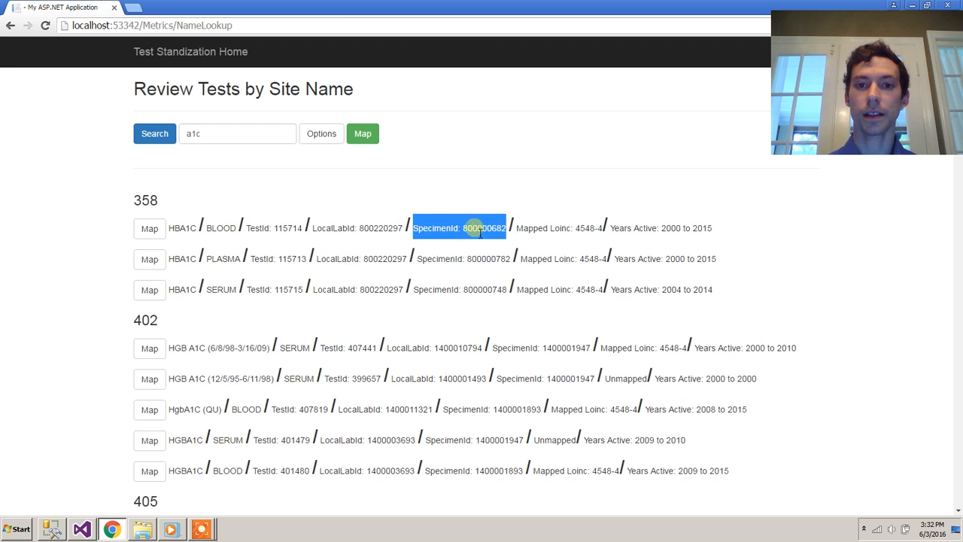
double_click(429, 227)
left_click_drag(517, 226, 720, 226)
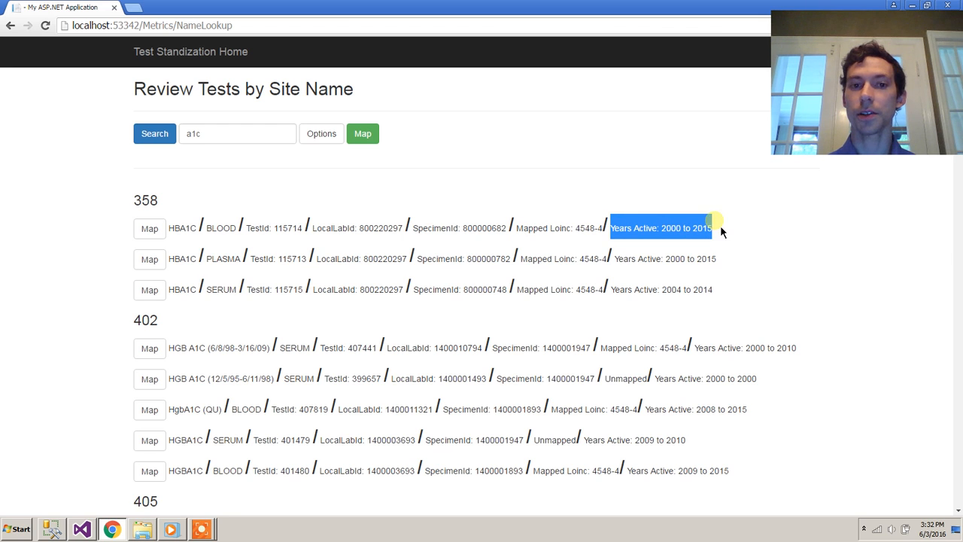
left_click_drag(169, 228, 198, 227)
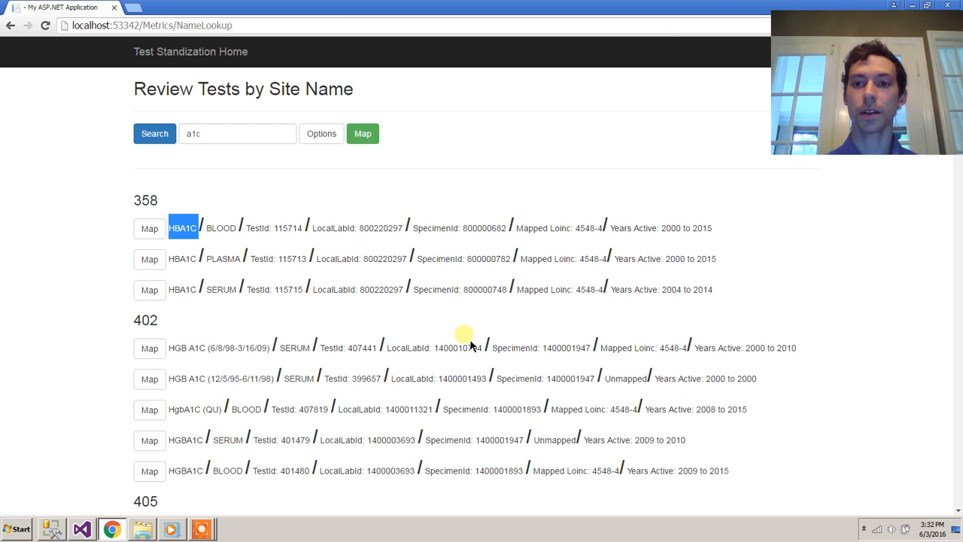
left_click(115, 347)
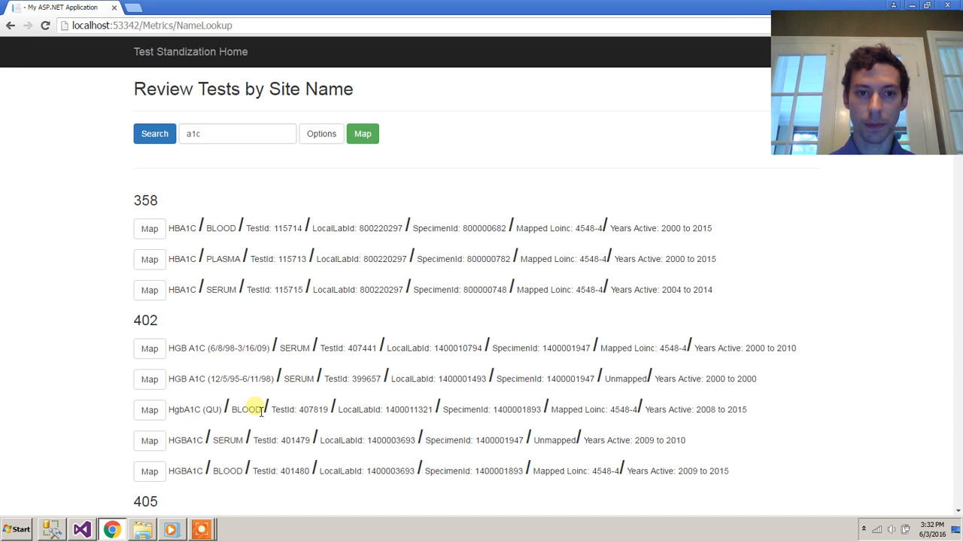
double_click(626, 379)
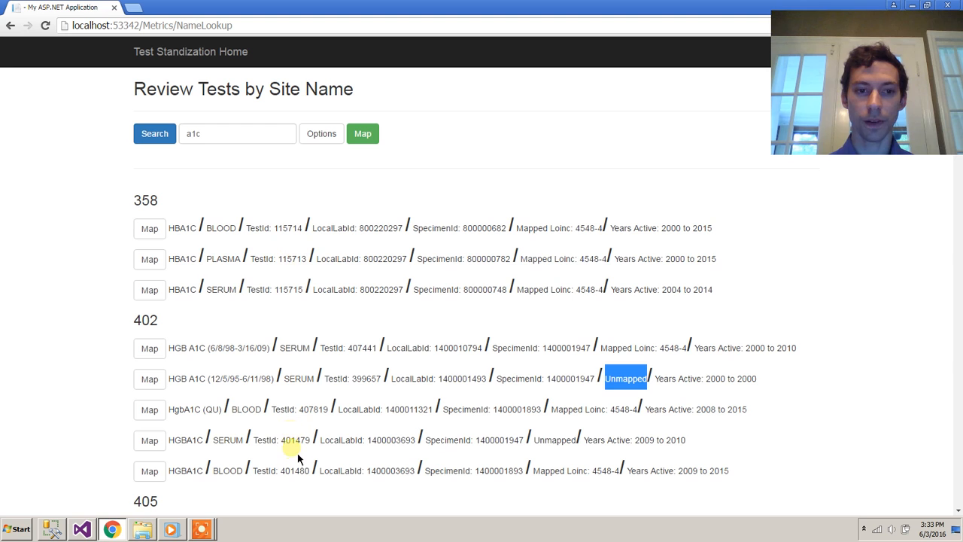
Mark the unmapped HGB A1C (12/5/95-6/11/98) test 399657 for mapping.
left_click(160, 387)
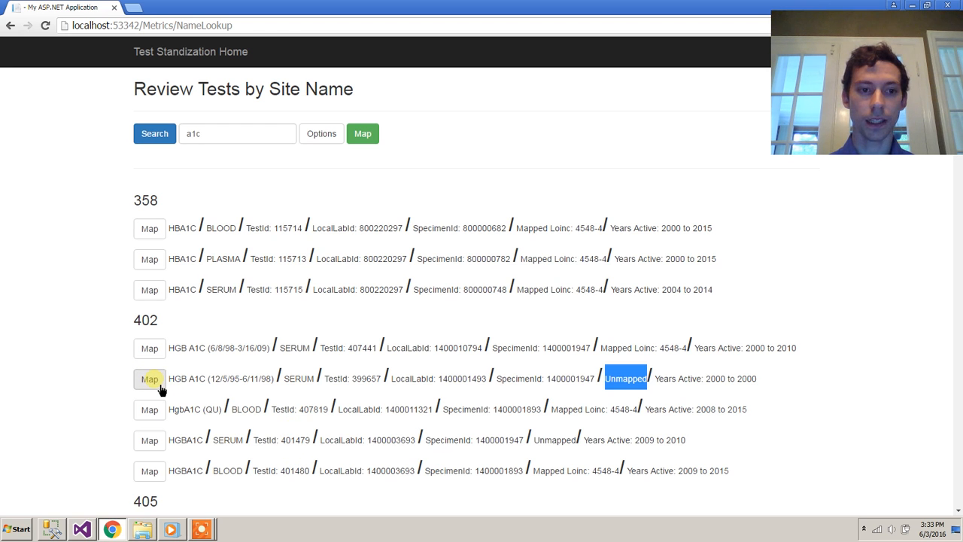
left_click(226, 379)
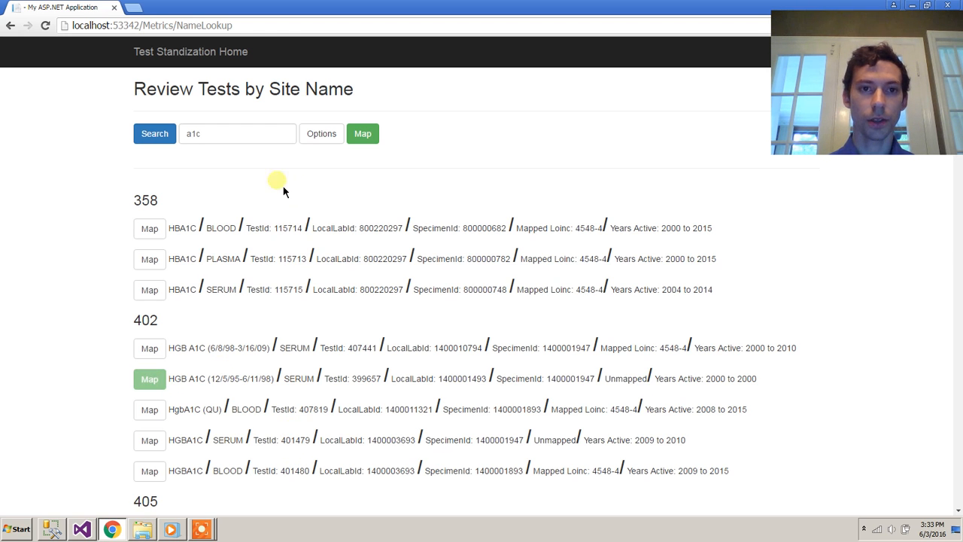
mouse_move(225, 137)
left_mouse_down()
mouse_move(183, 142)
mouse_move(221, 138)
left_mouse_up()
left_click(222, 139)
left_click(263, 188)
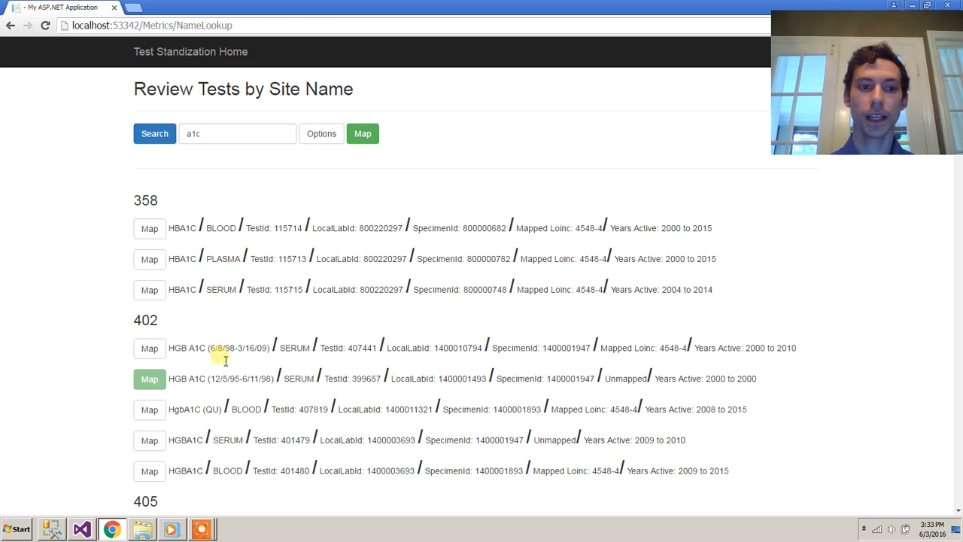
Close the page Options without adding tests and send test 399657 to Code Assignment.
left_click(322, 146)
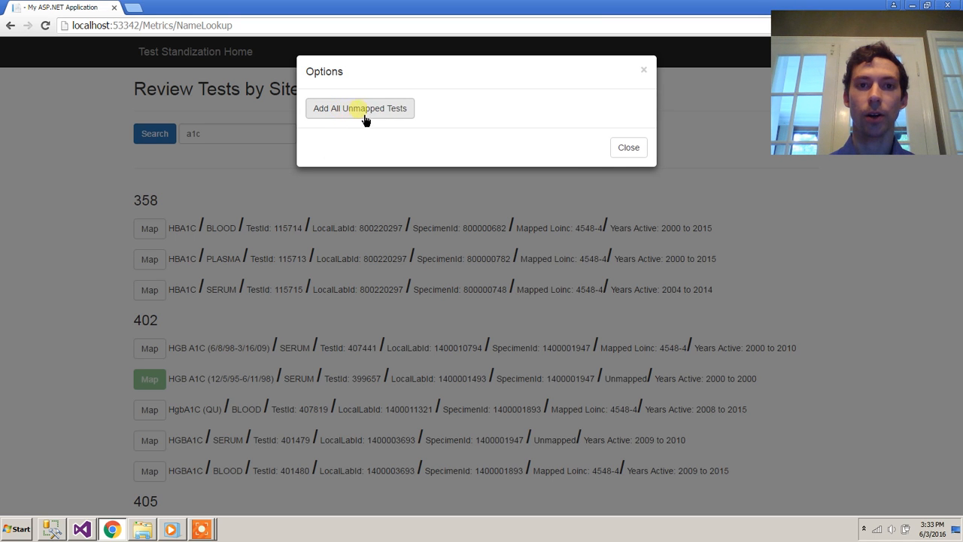
left_click(625, 148)
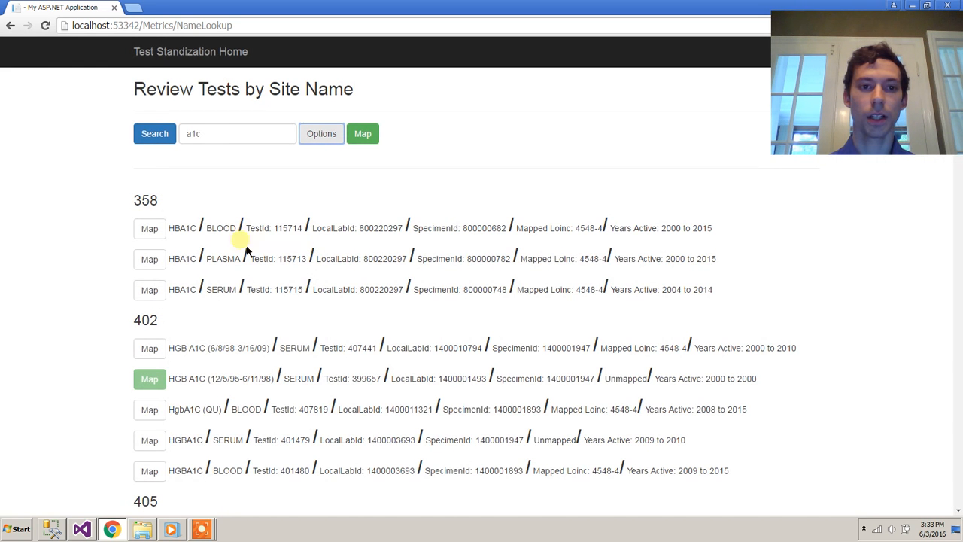
double_click(617, 379)
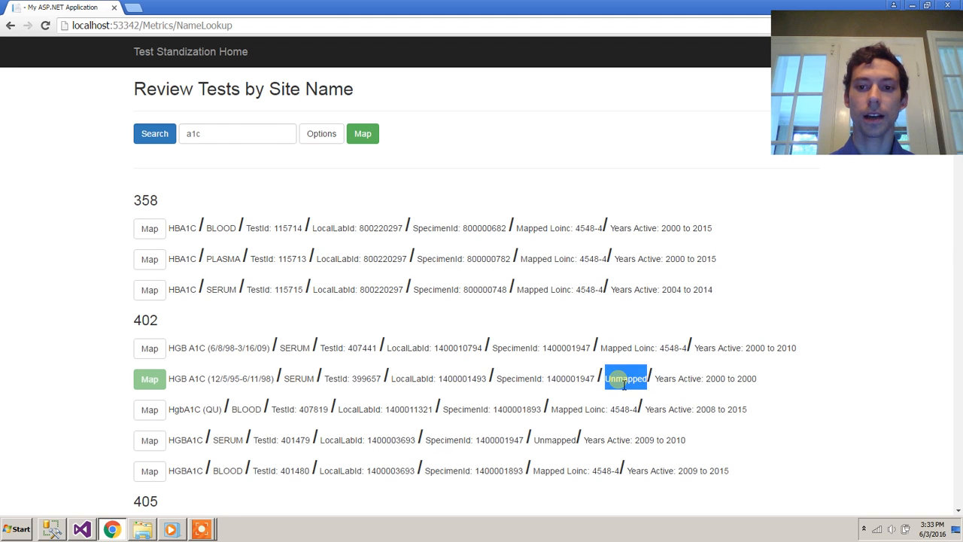
left_click(329, 331)
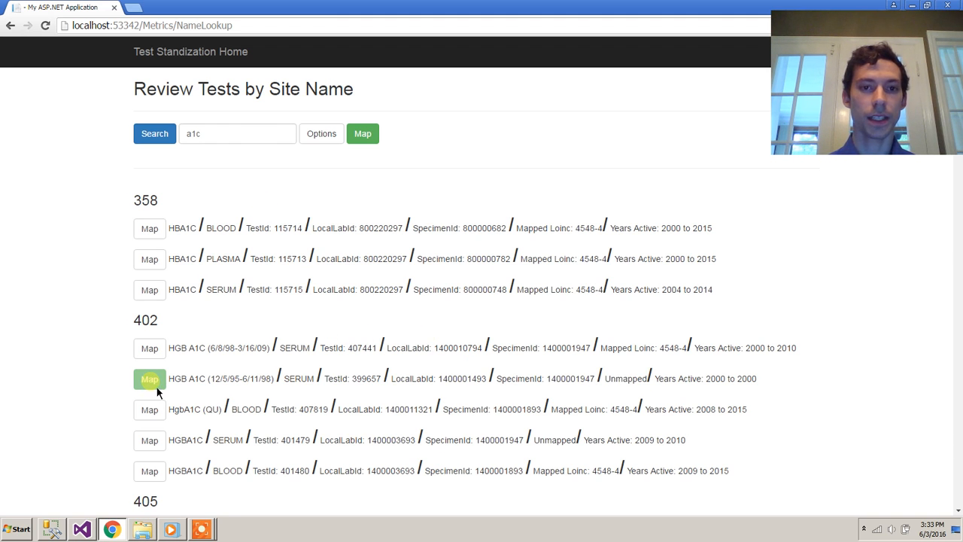
left_click(371, 145)
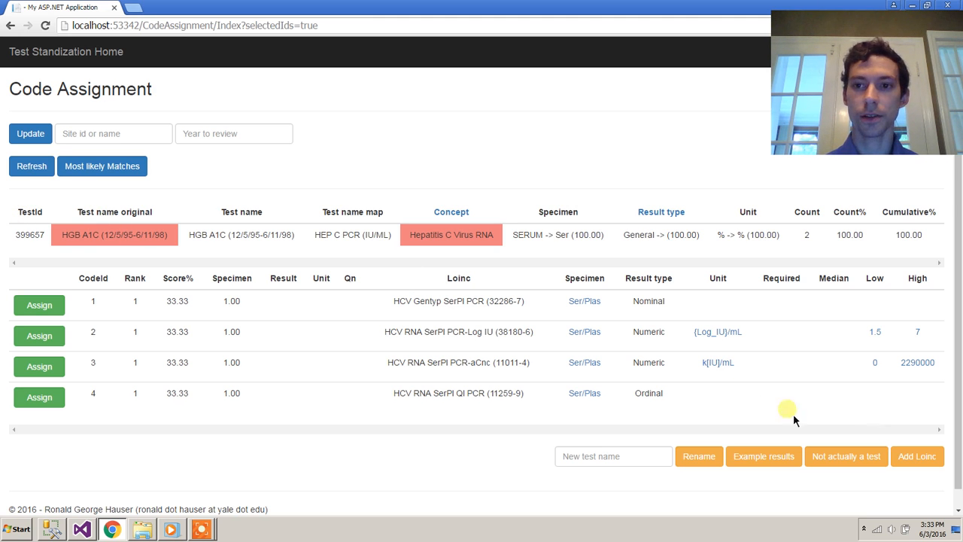
Inspect test 399657's name and its wrong HEP C PCR match, selecting 'HGB A1C' from the name.
left_click_drag(63, 237, 169, 238)
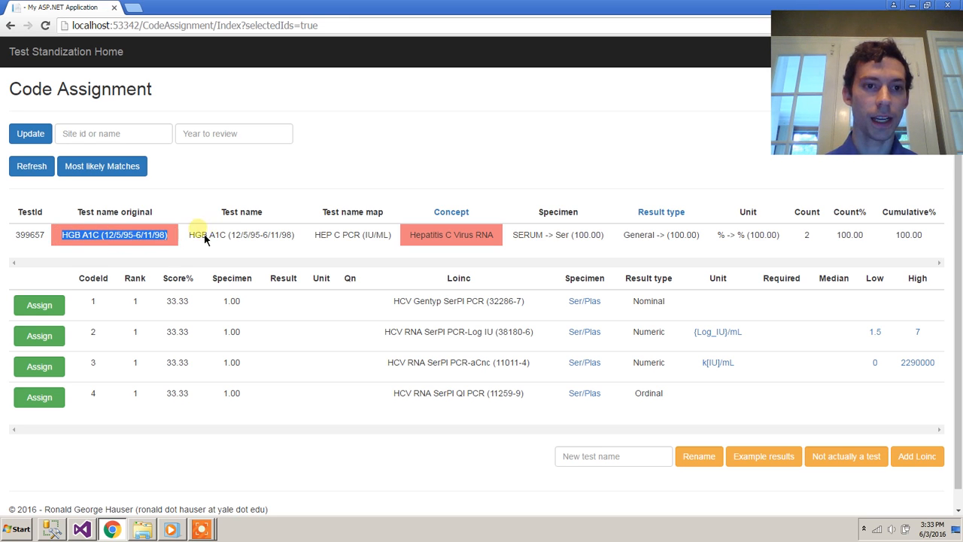
left_click_drag(190, 235, 299, 239)
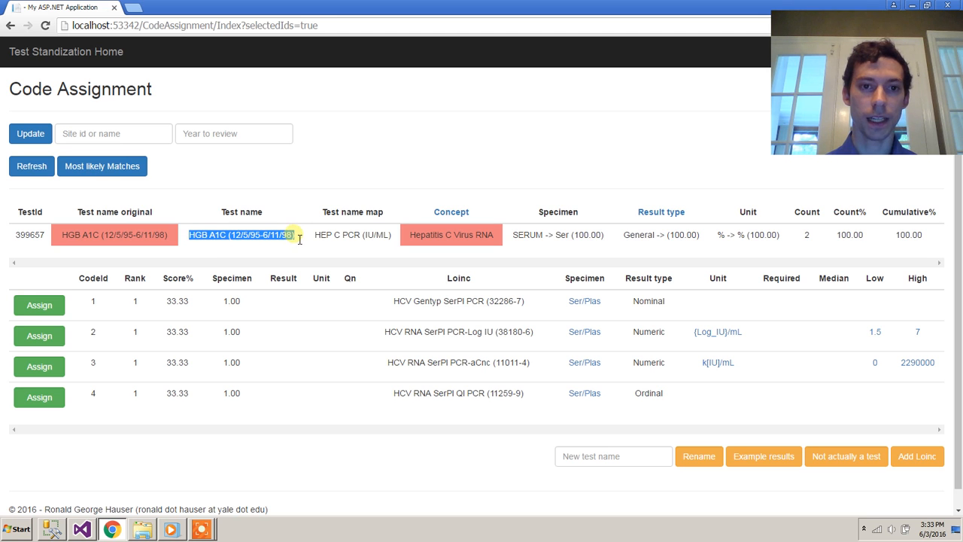
left_click(225, 237)
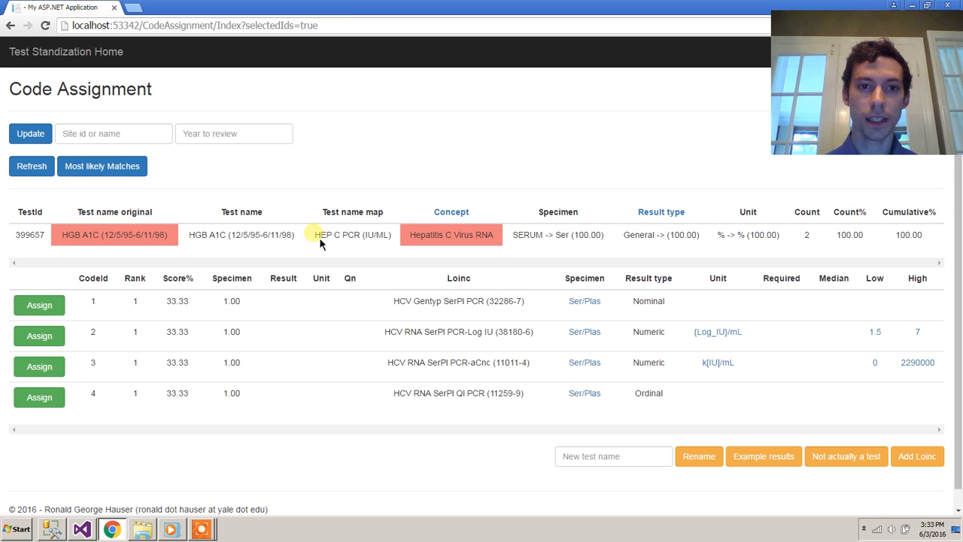
left_click_drag(313, 236, 396, 237)
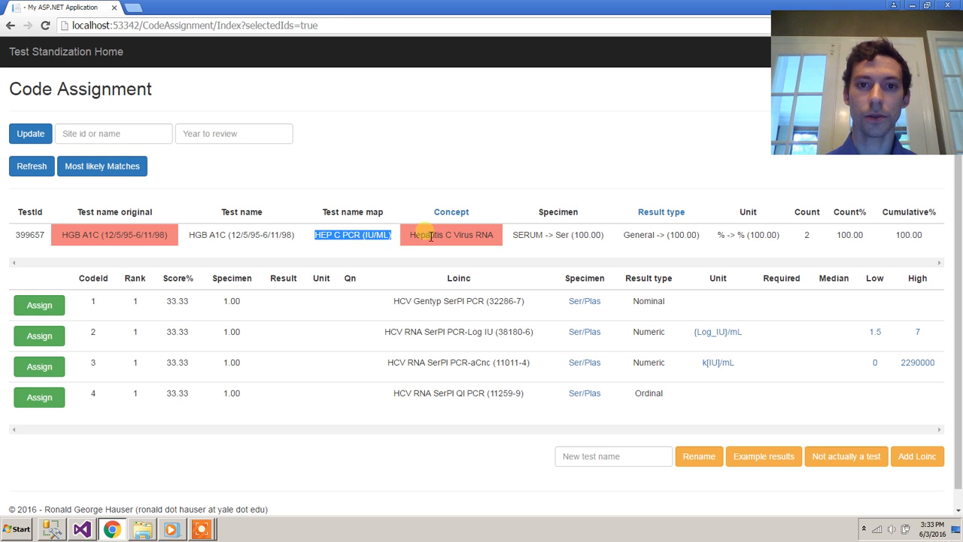
left_click(314, 237)
left_click_drag(211, 237, 238, 238)
left_click(239, 238)
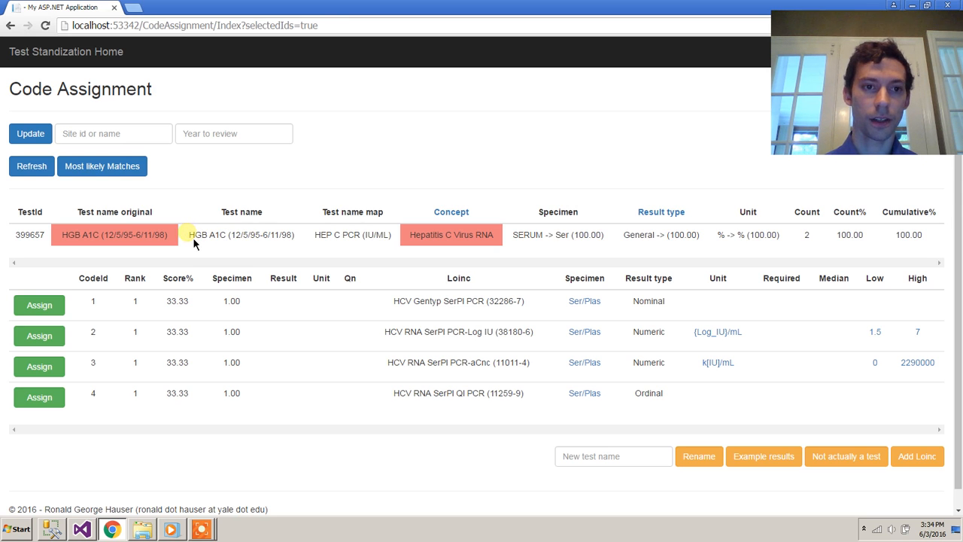
left_click_drag(194, 238, 227, 238)
key("ctrl+c")
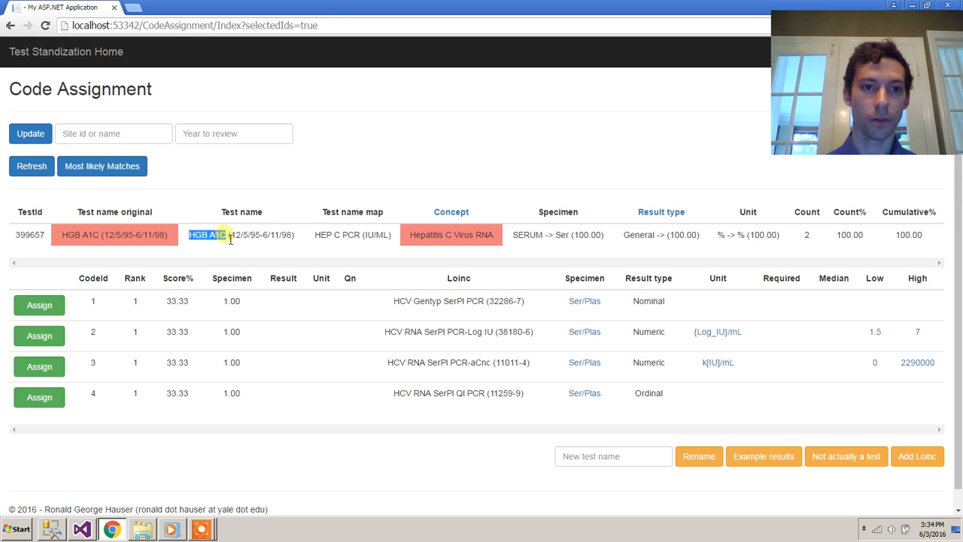
Rename test 399657 to 'HGB A1C' using the pasted text as the new name.
left_click(604, 463)
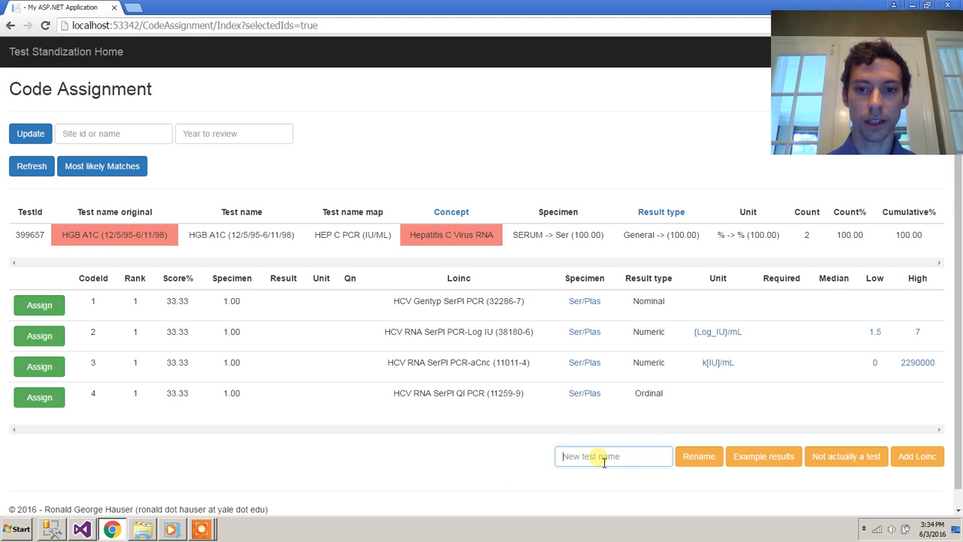
key("ctrl+v")
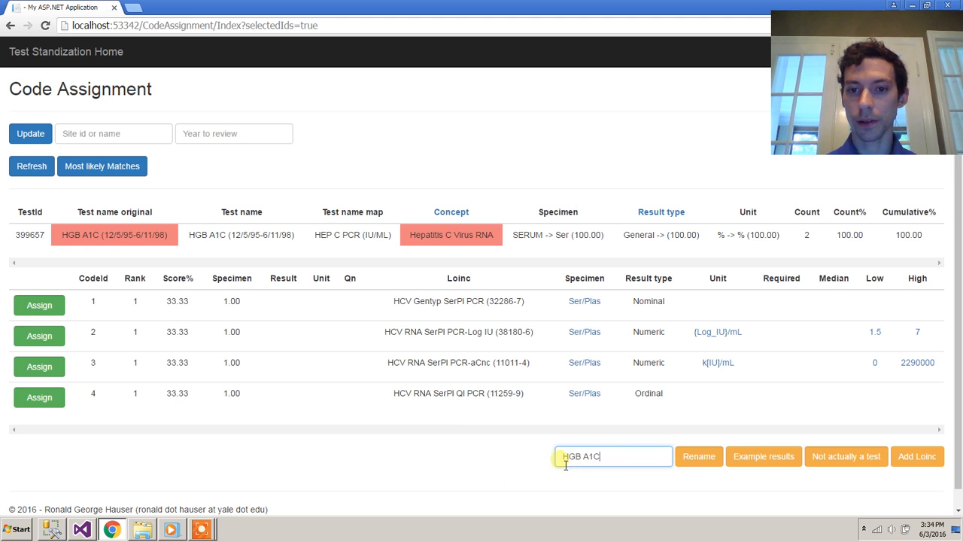
left_click_drag(566, 465, 616, 463)
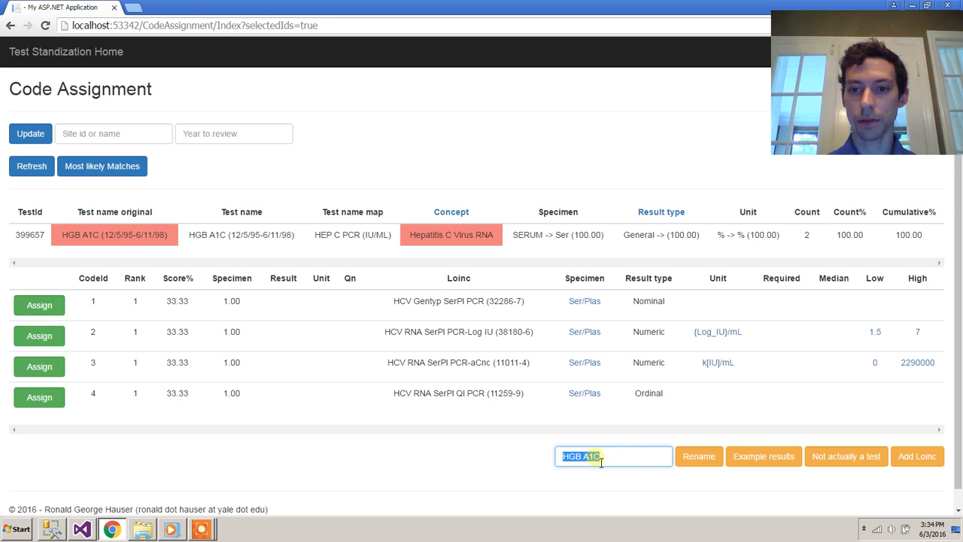
left_click(711, 463)
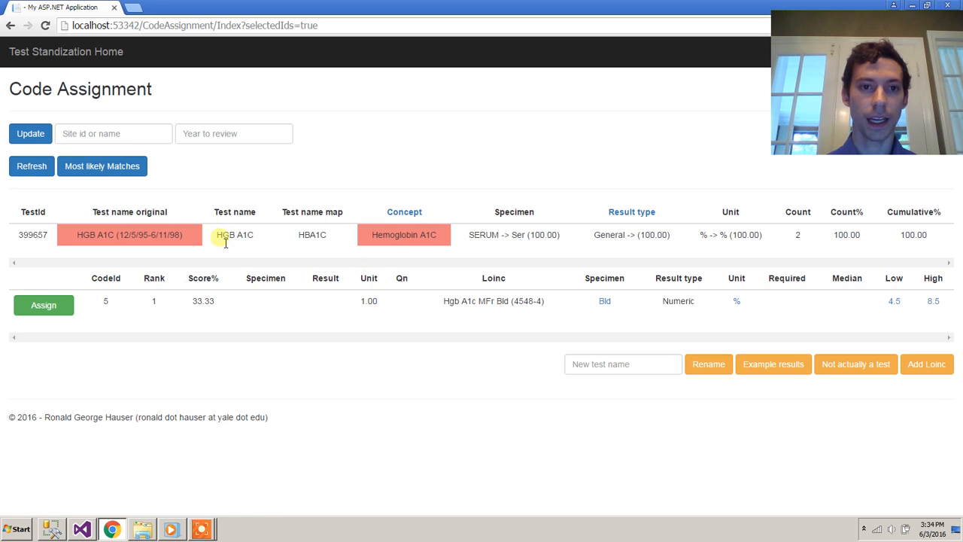
left_click_drag(217, 235, 336, 240)
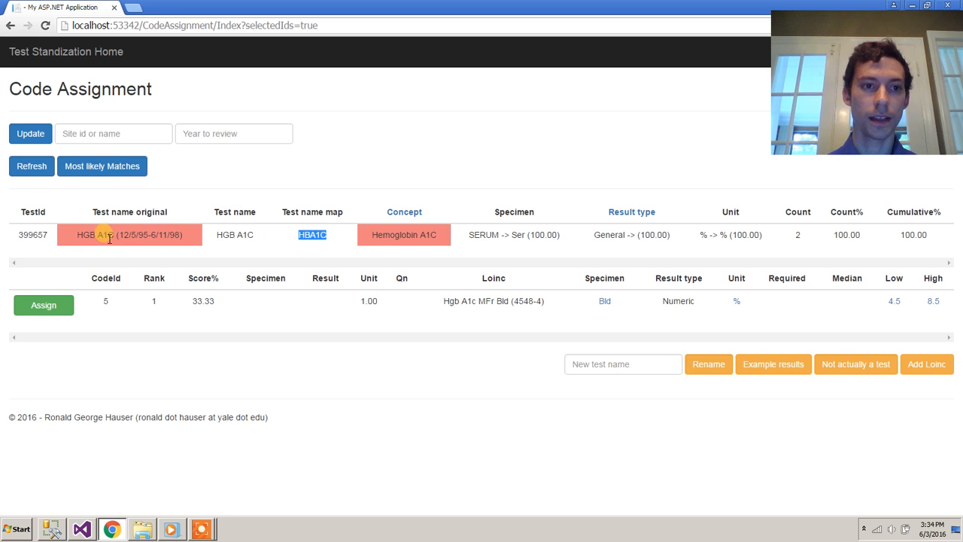
left_click_drag(77, 239, 336, 246)
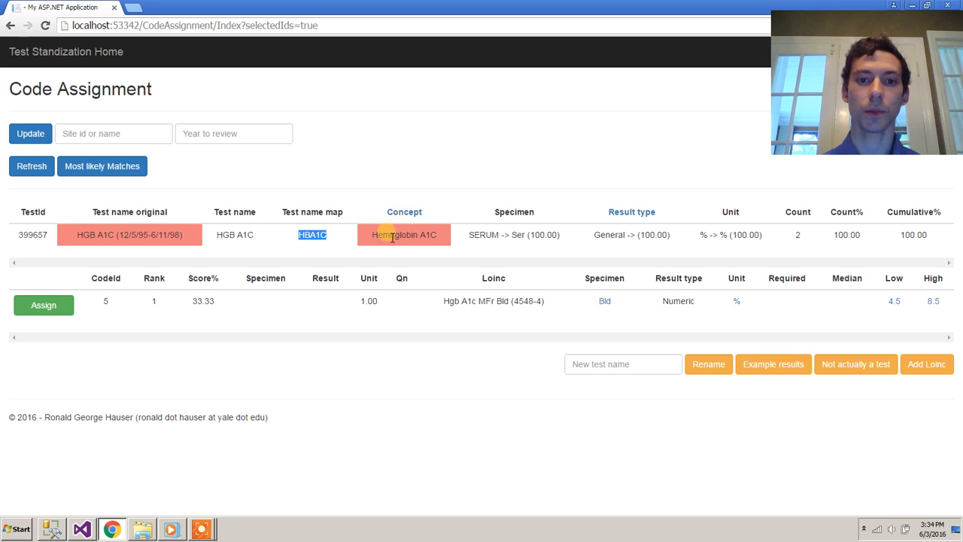
left_click_drag(370, 238, 449, 236)
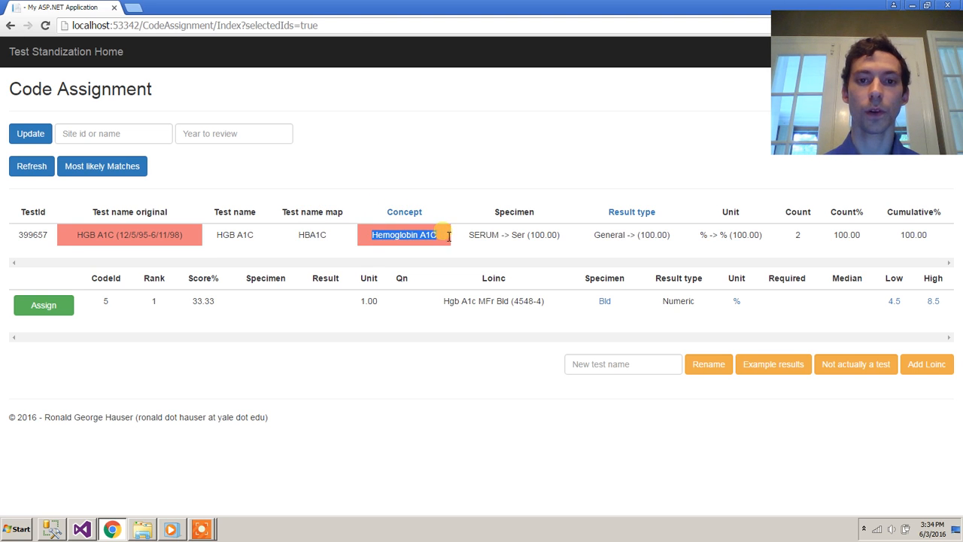
left_click(450, 243)
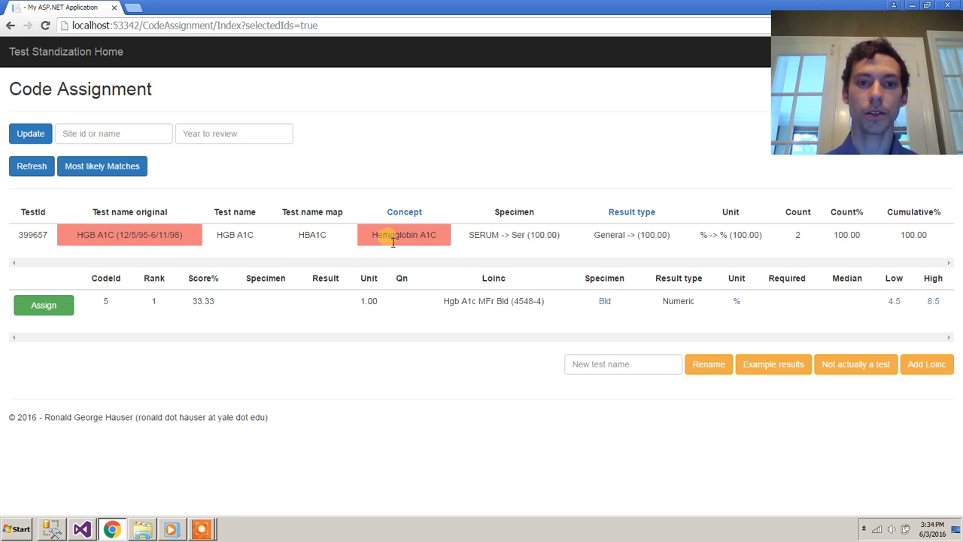
double_click(486, 235)
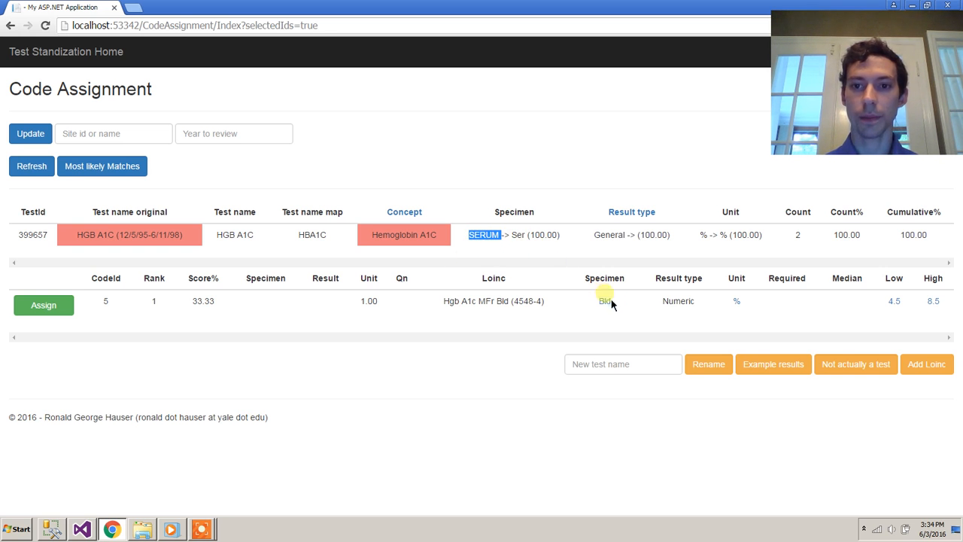
double_click(521, 237)
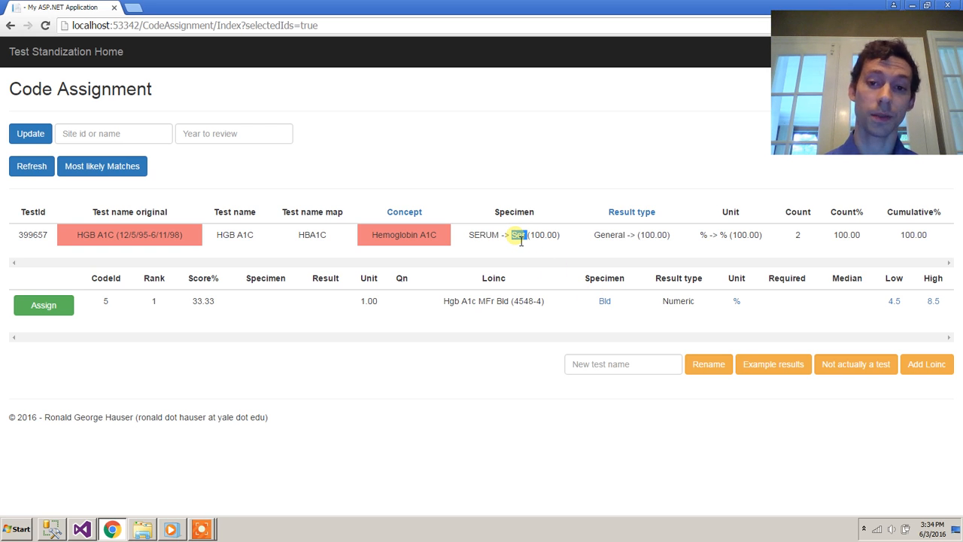
left_click(595, 238)
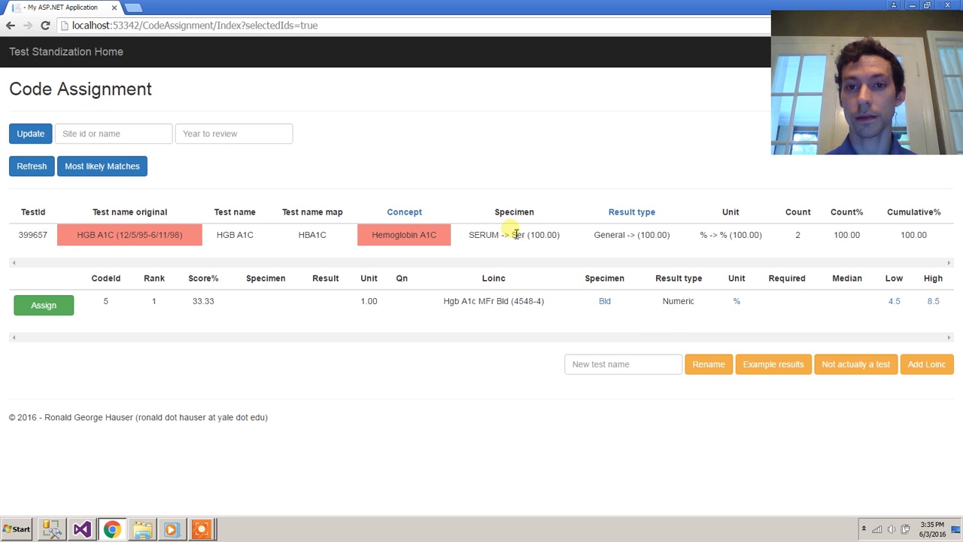
left_click_drag(447, 244, 365, 235)
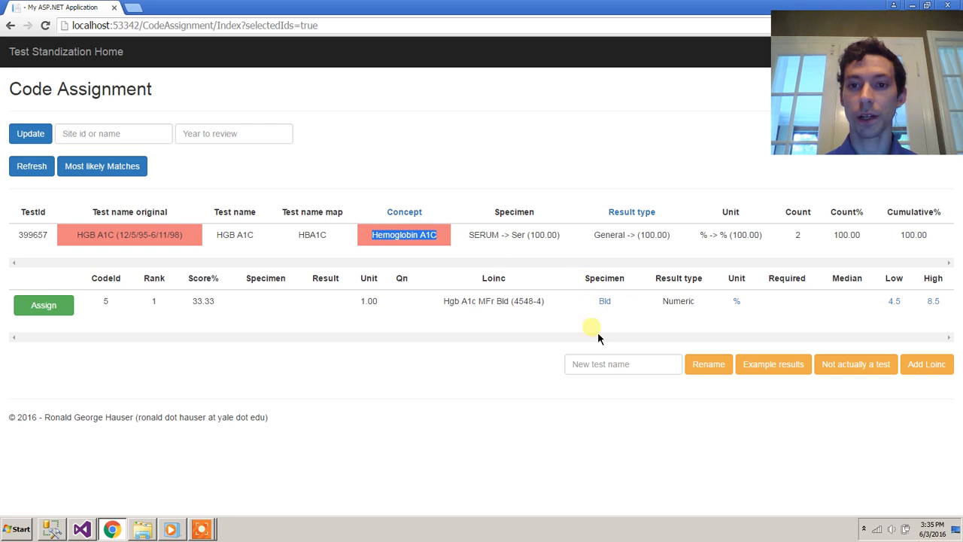
left_click(501, 240)
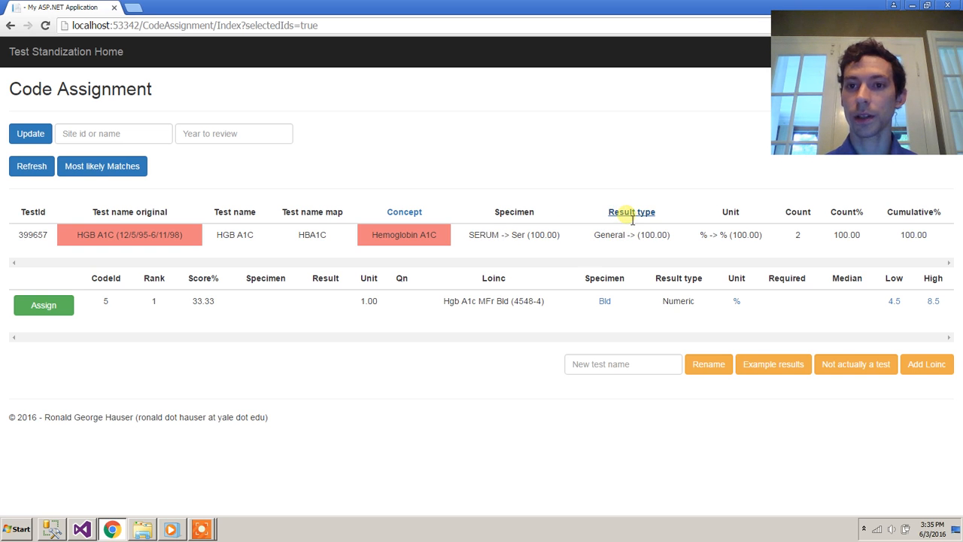
double_click(610, 239)
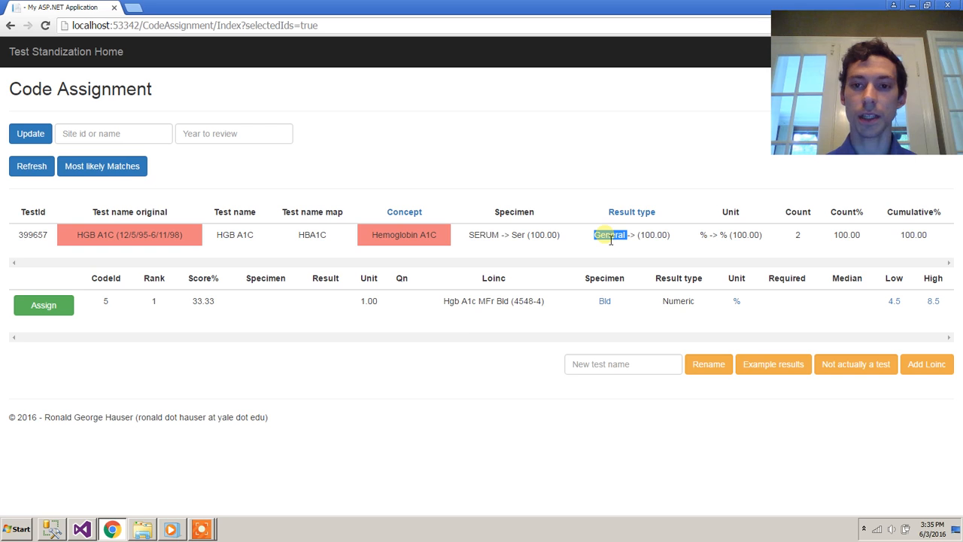
double_click(678, 304)
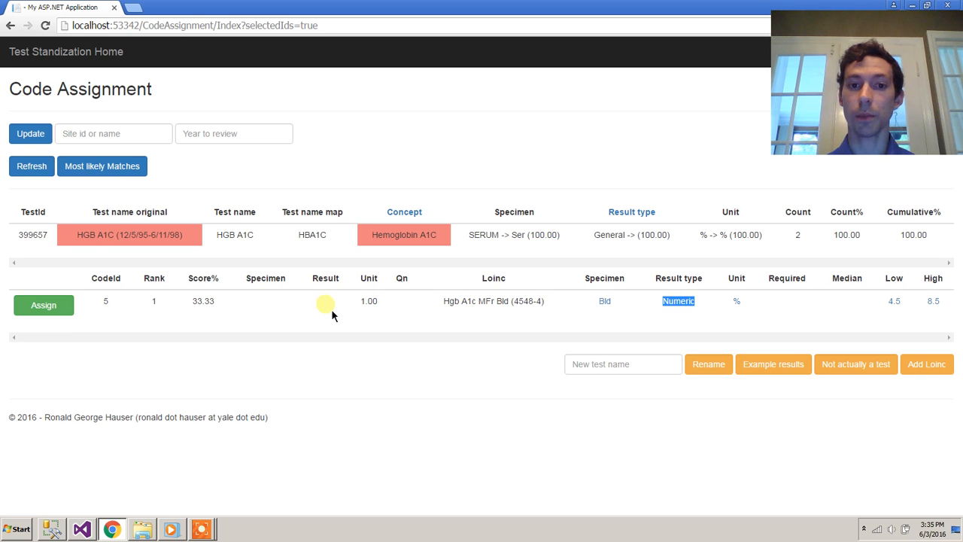
double_click(367, 303)
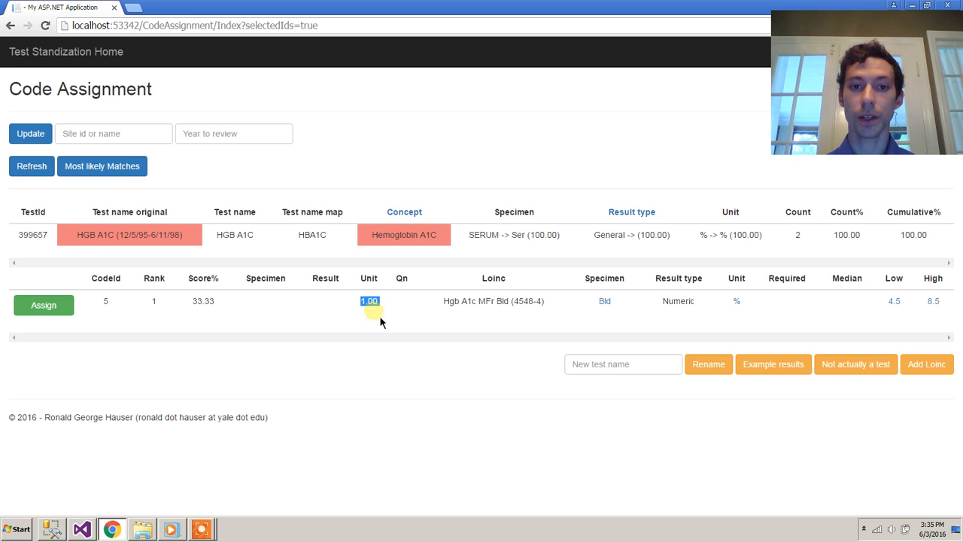
double_click(703, 235)
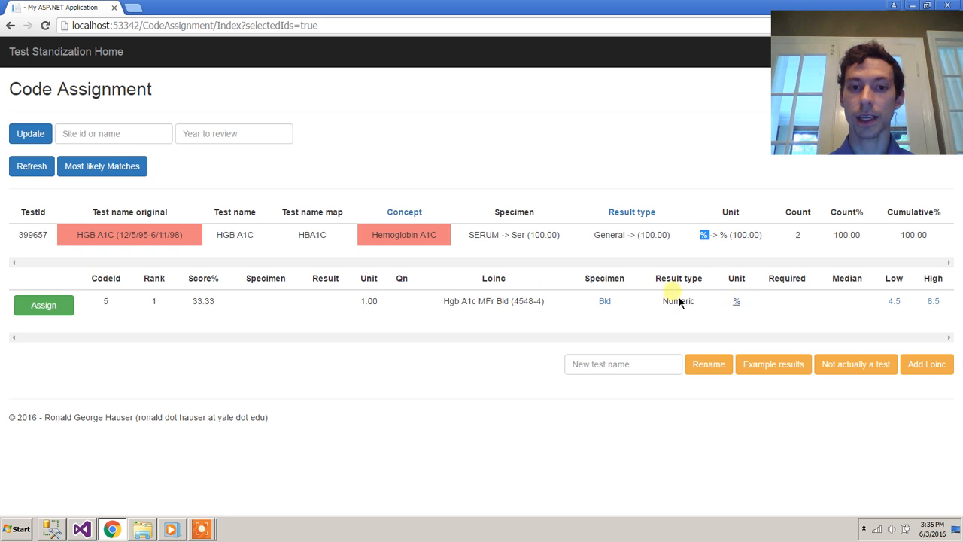
double_click(402, 278)
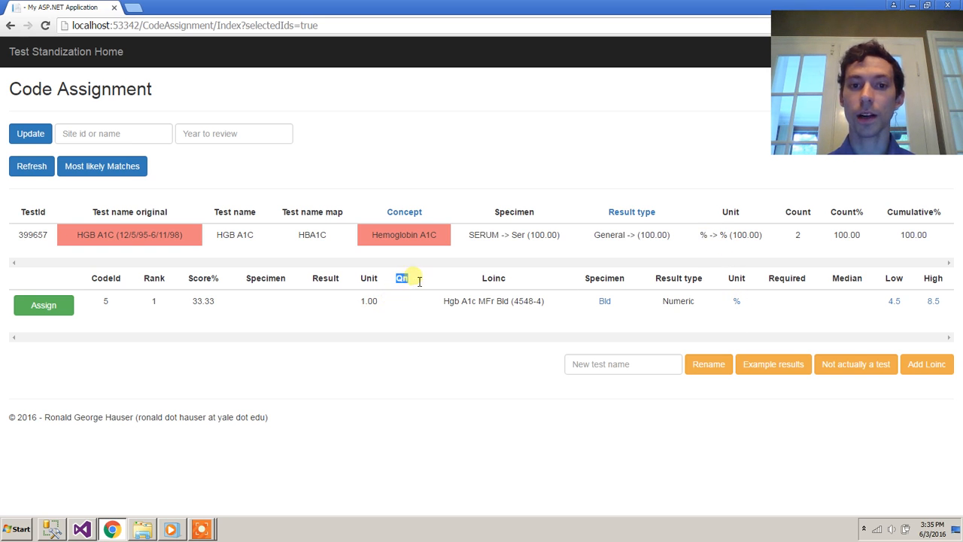
left_click(835, 301)
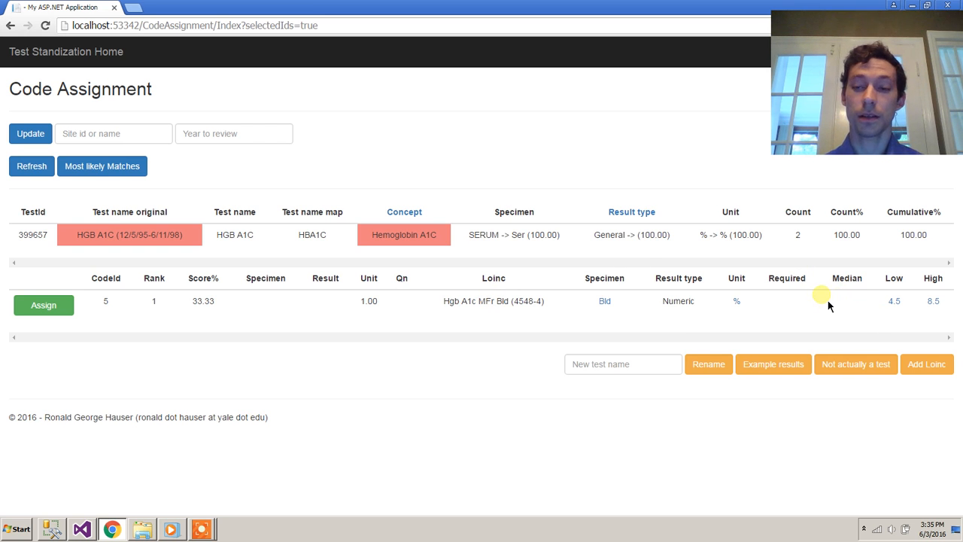
double_click(608, 236)
left_click(605, 244)
double_click(611, 238)
left_click(624, 238)
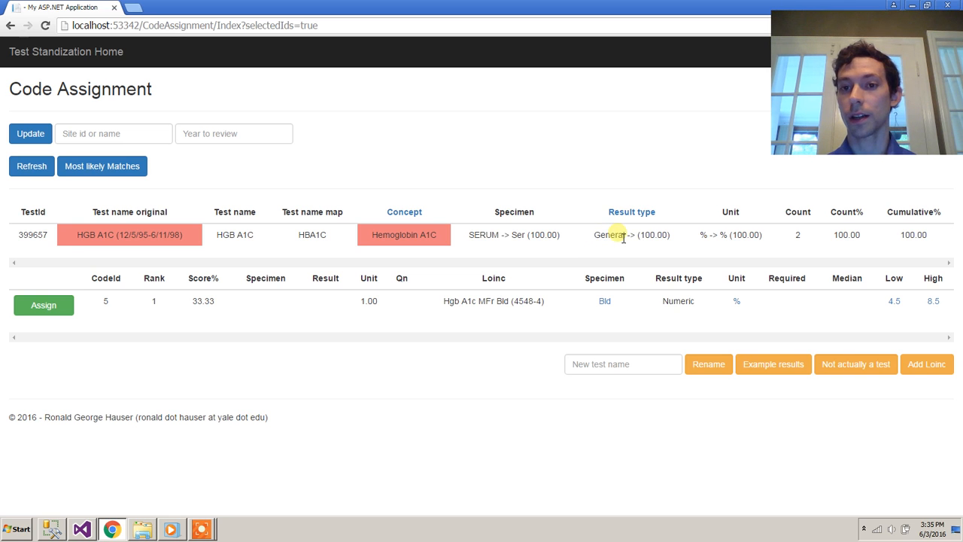
double_click(624, 237)
left_click(595, 245)
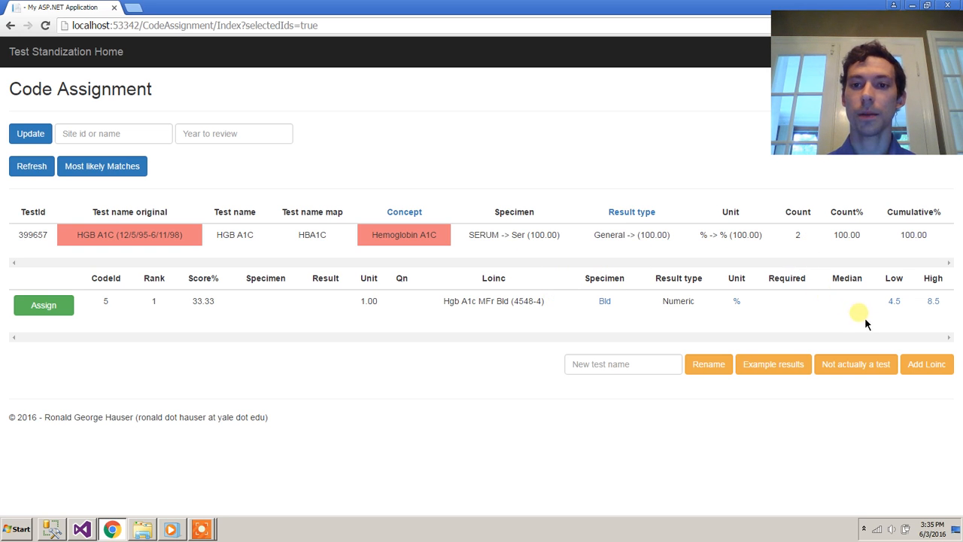
double_click(613, 240)
left_click(793, 302)
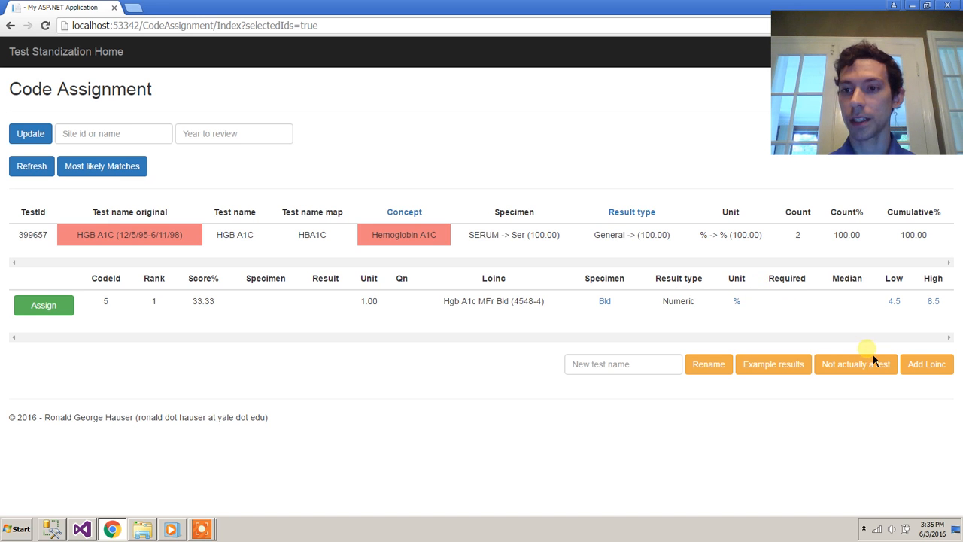
Check the example results: prior LOINC 4548-4, result canc, unit %, count 2.
left_click(763, 369)
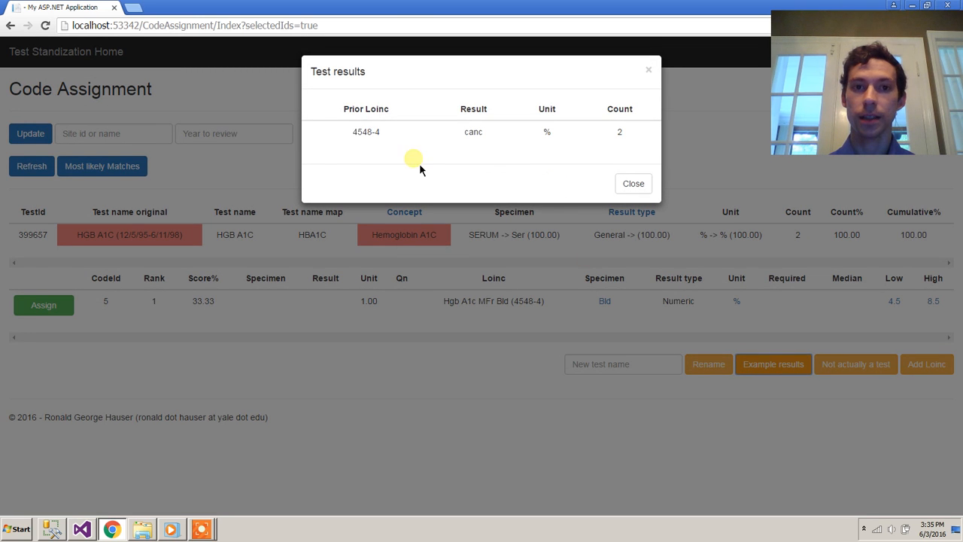
triple_click(357, 147)
left_click(398, 149)
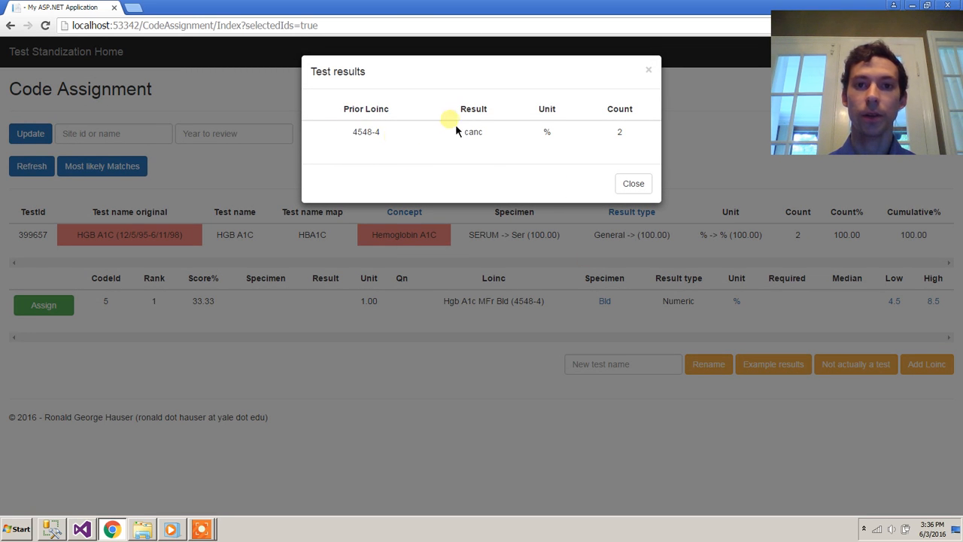
double_click(549, 134)
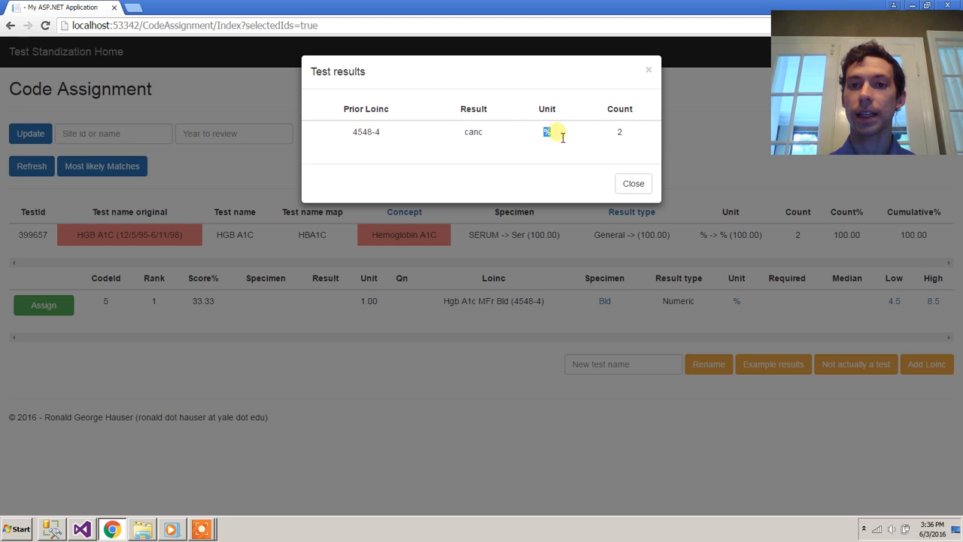
double_click(621, 134)
left_click(590, 143)
double_click(479, 134)
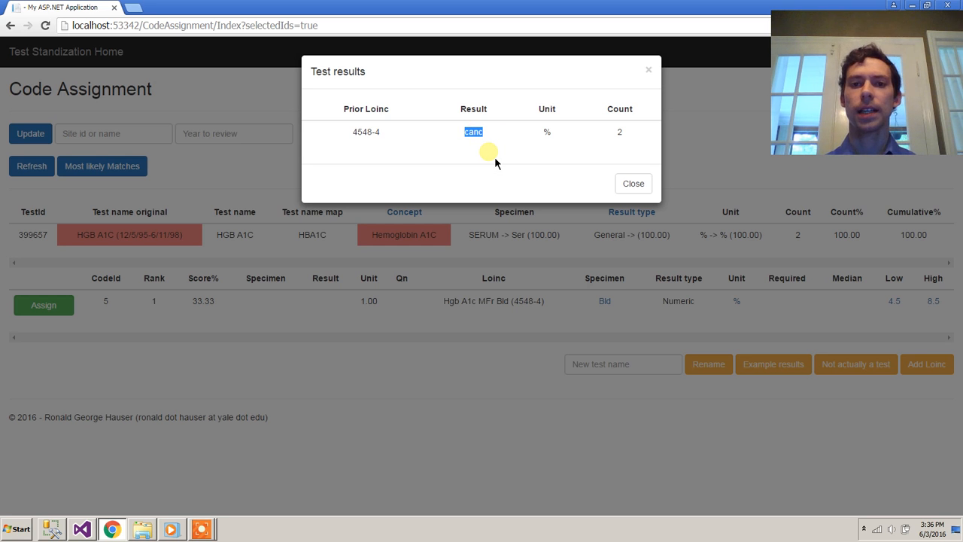
Close the Test results window and assign LOINC 4548-4 (match score 33.33) to HGB A1C.
left_click(646, 195)
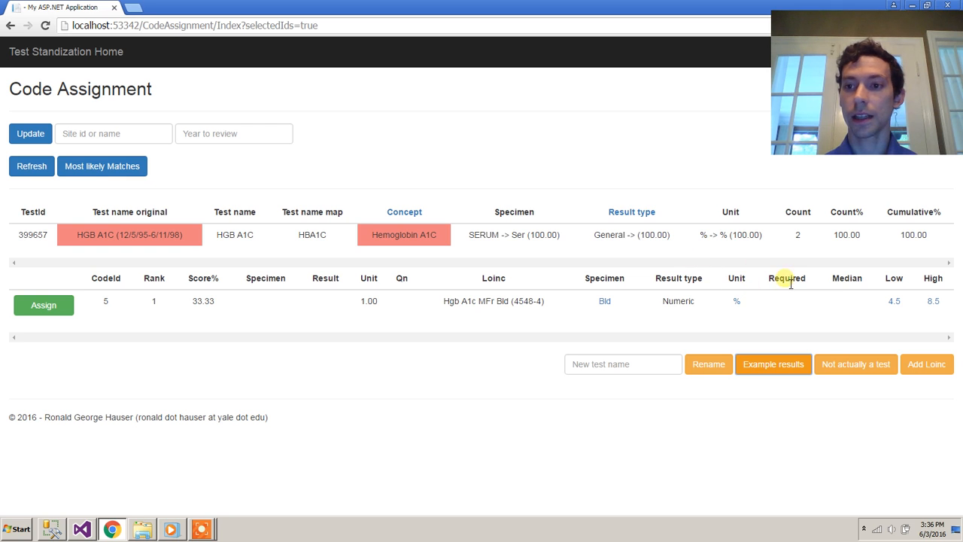
left_click_drag(192, 304, 225, 309)
left_click(231, 320)
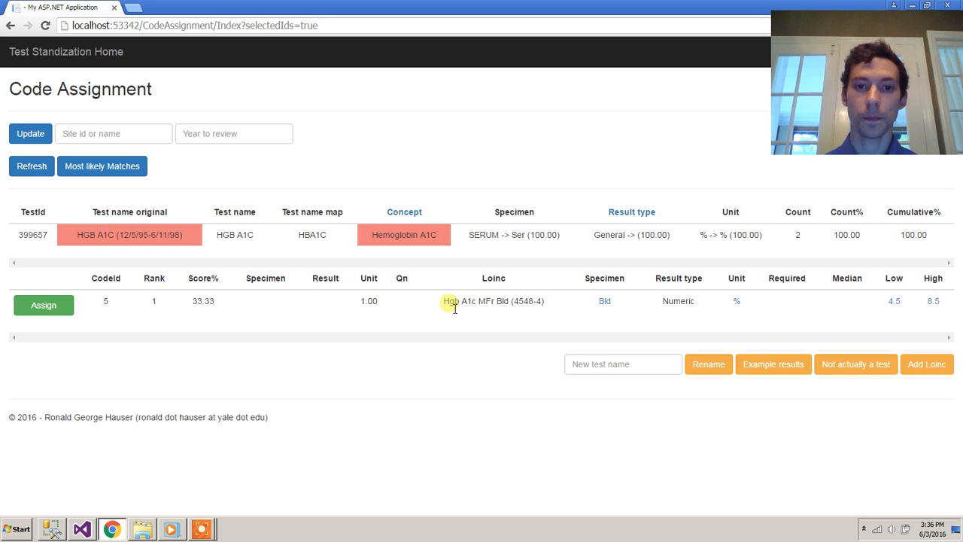
left_click(63, 313)
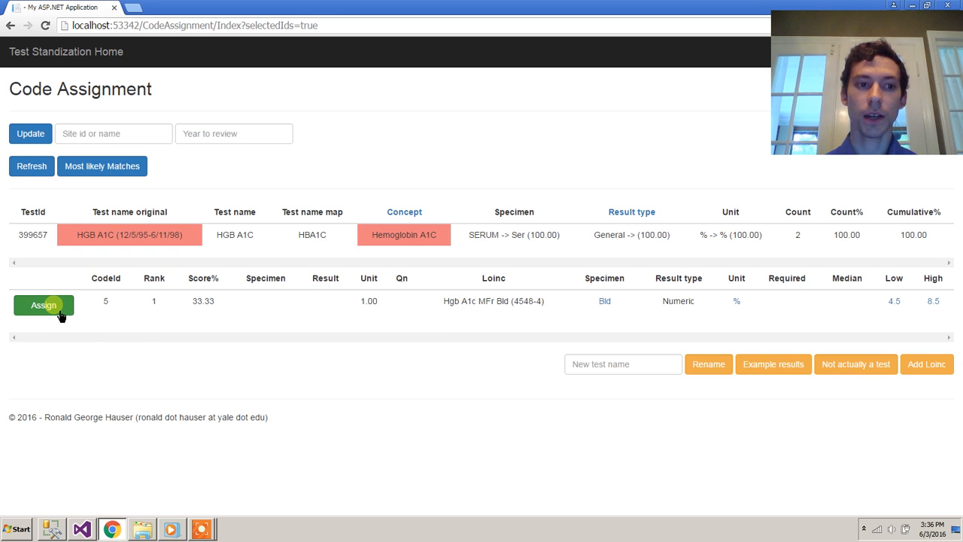